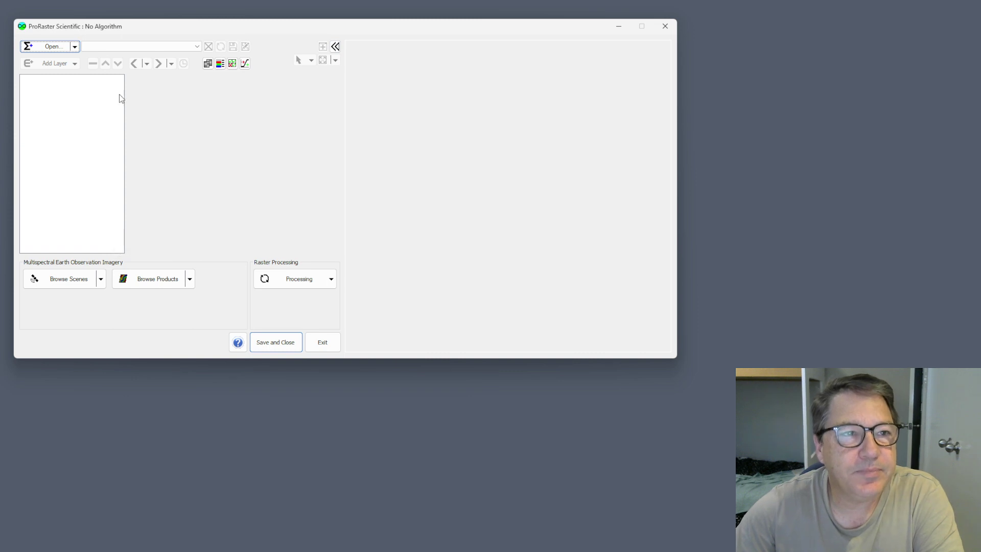
# - Load C:/Data/Classified/Classified_WA_500K_interpgeop.mrr from the Open menu's Recent Rasters list
pyautogui.click(74, 47)
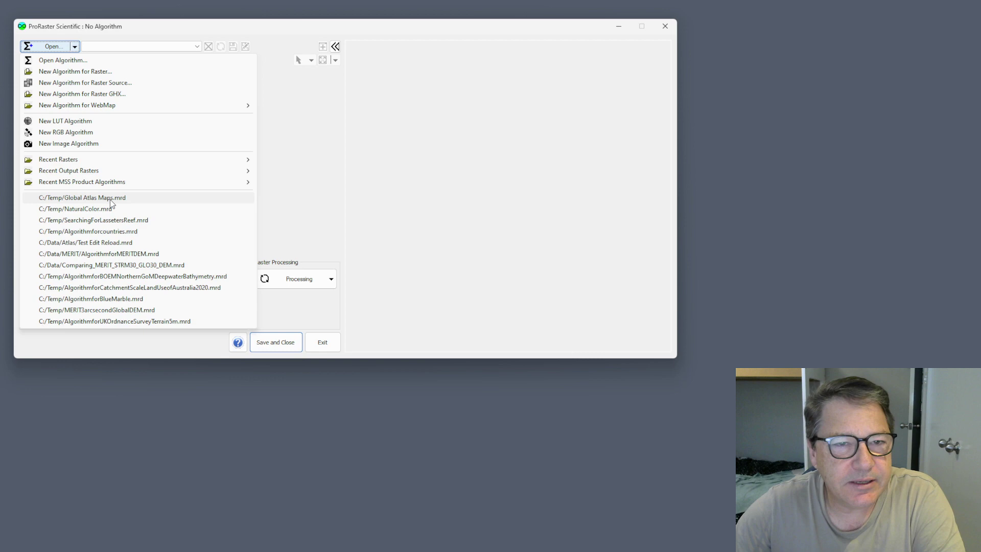
pyautogui.moveTo(139, 158)
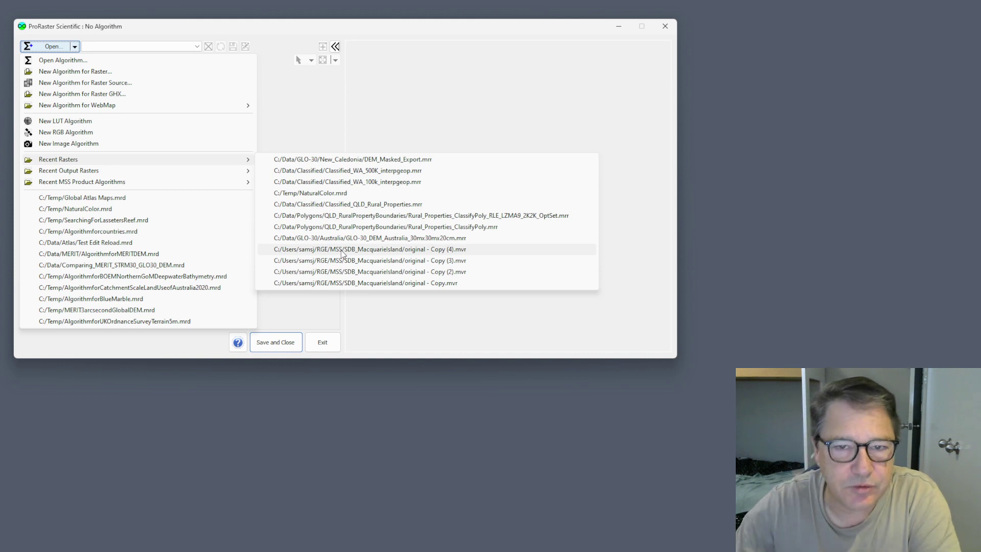
pyautogui.moveTo(236, 171)
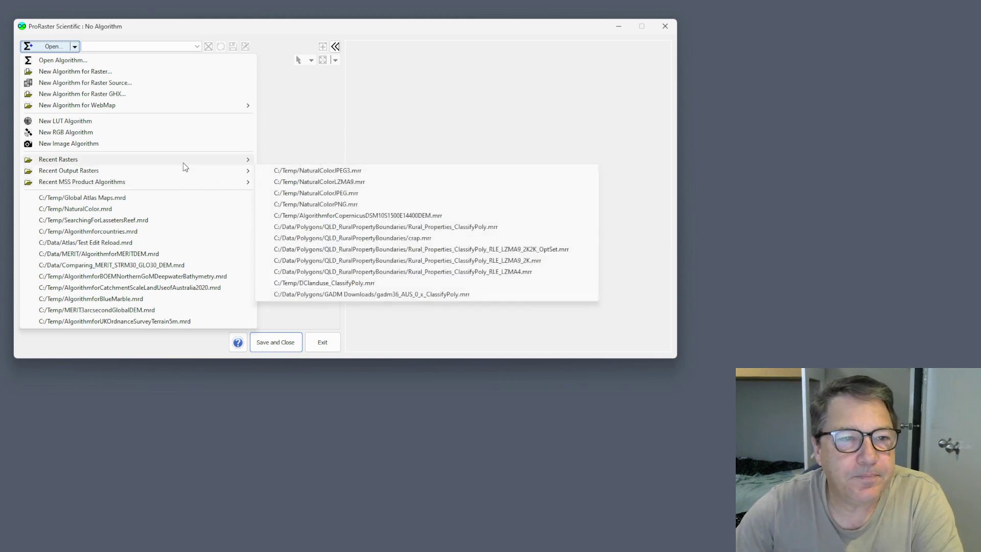
pyautogui.moveTo(184, 164)
pyautogui.click(399, 170)
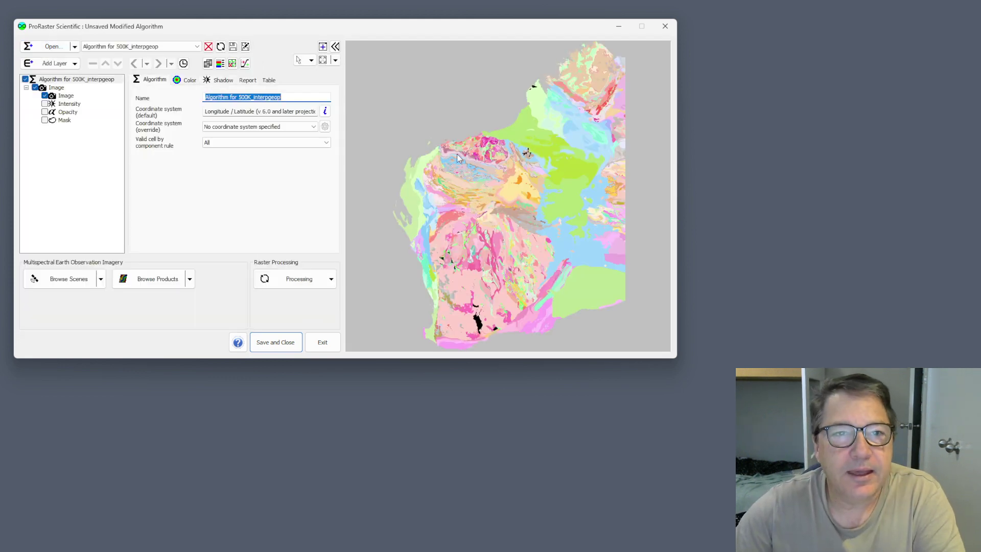
# - Generate a point value report on the geology map and scroll through its XML, e.g. UNITNAME 'Parda Formation'
pyautogui.click(311, 60)
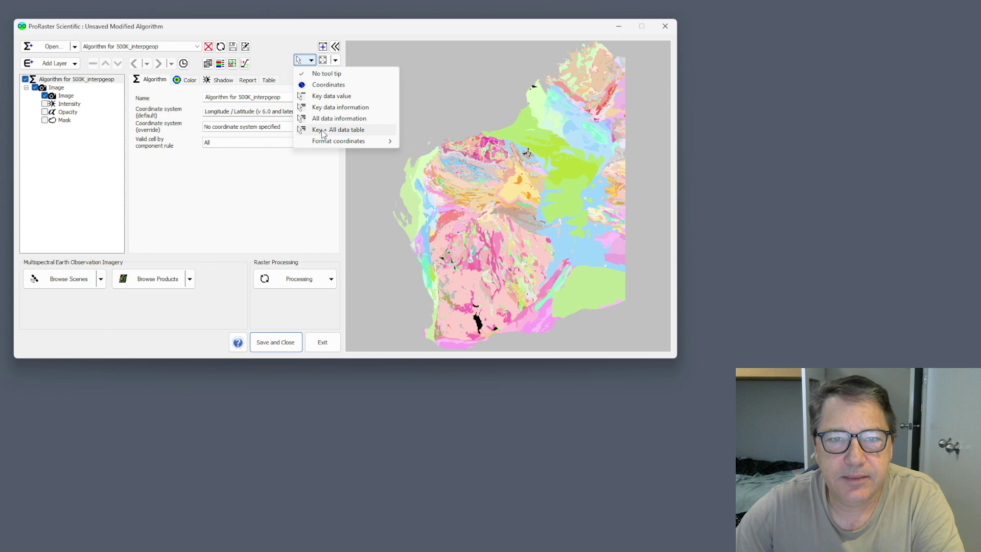
pyautogui.click(440, 63)
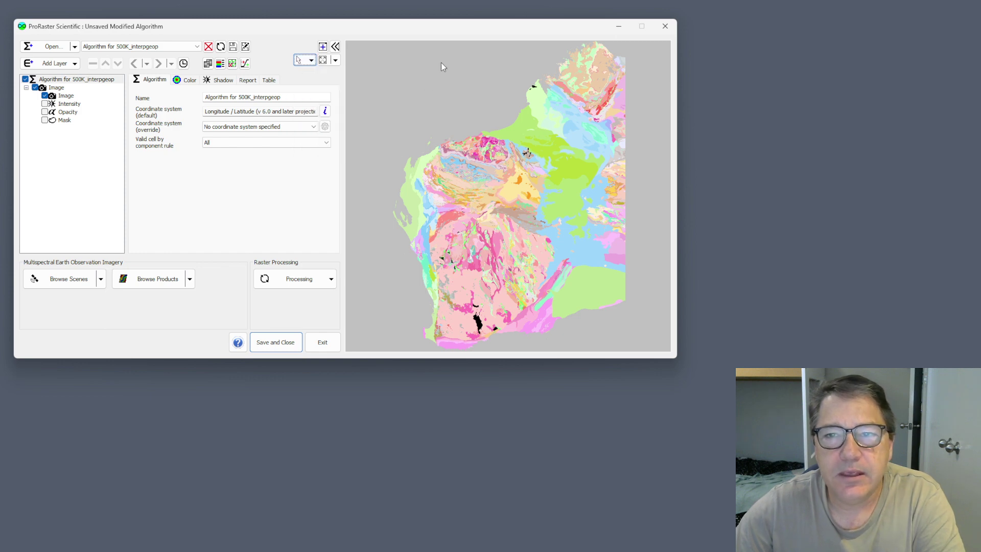
pyautogui.click(520, 125)
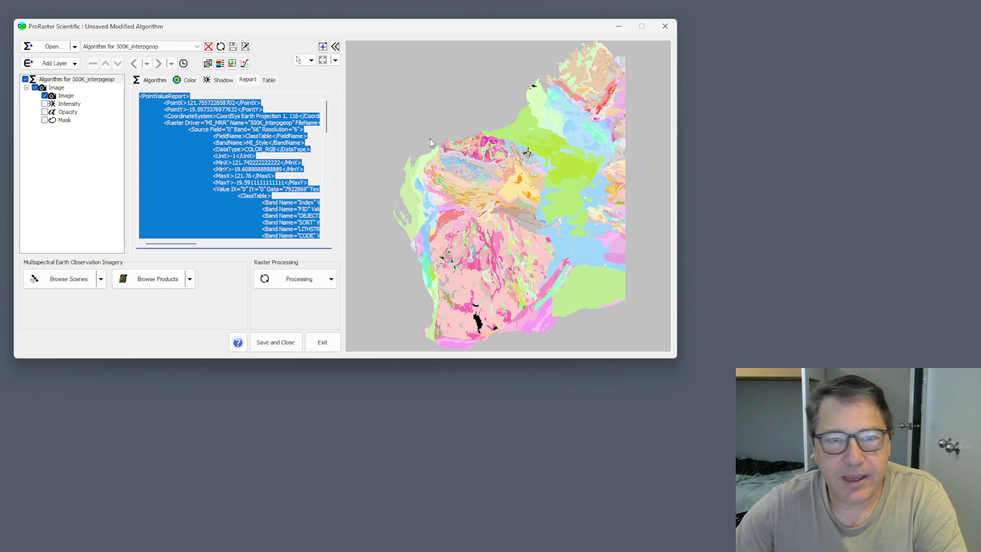
pyautogui.click(180, 107)
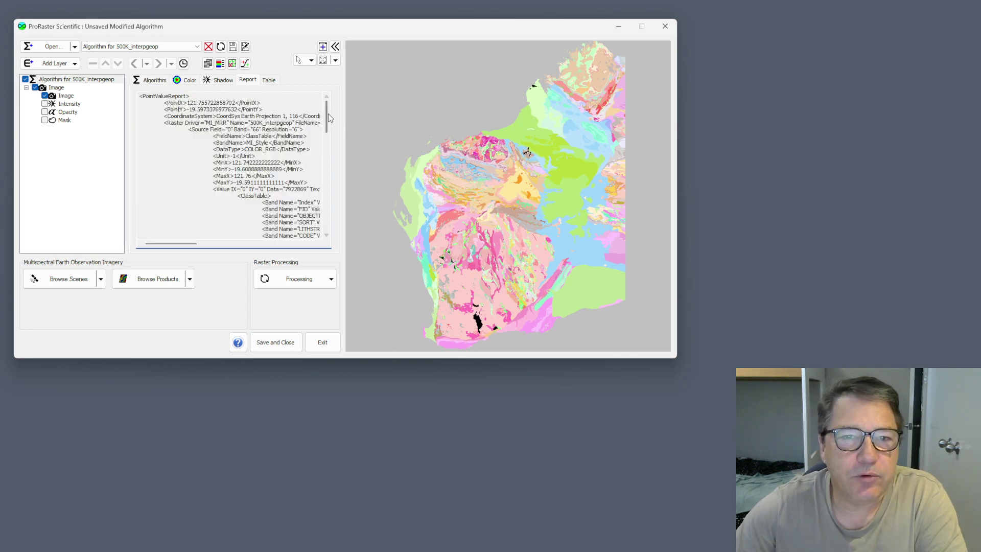
pyautogui.moveTo(328, 114); pyautogui.dragTo(339, 132)
pyautogui.moveTo(171, 244); pyautogui.dragTo(201, 252)
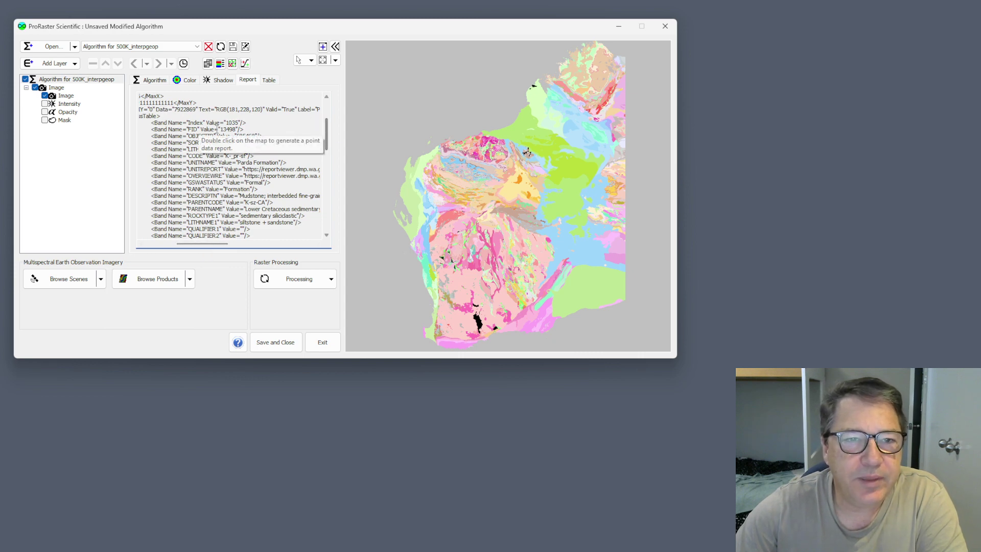
pyautogui.moveTo(329, 140); pyautogui.dragTo(332, 112)
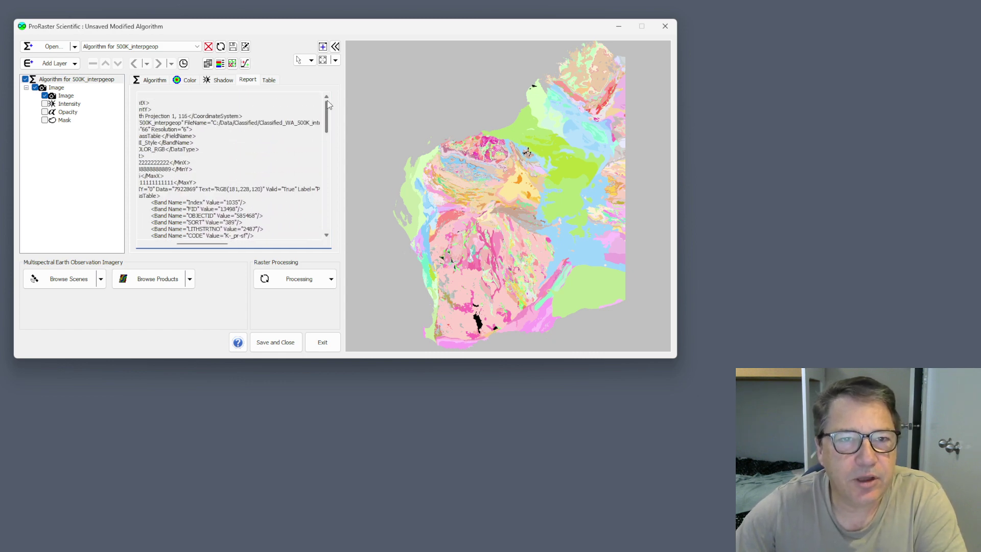
pyautogui.click(311, 61)
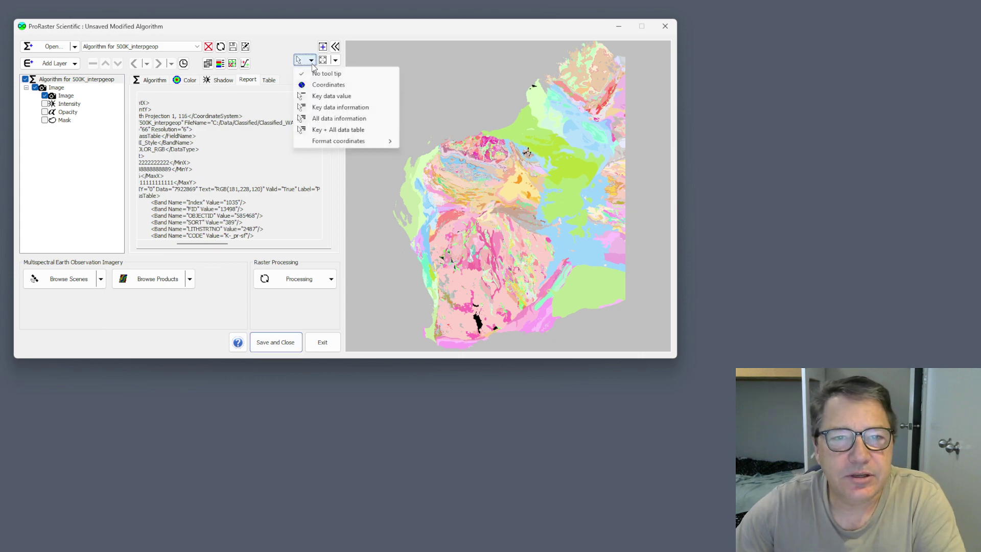
# - Set tooltips to Key + All data table, review the Table tab values, then switch to All data information
pyautogui.click(338, 129)
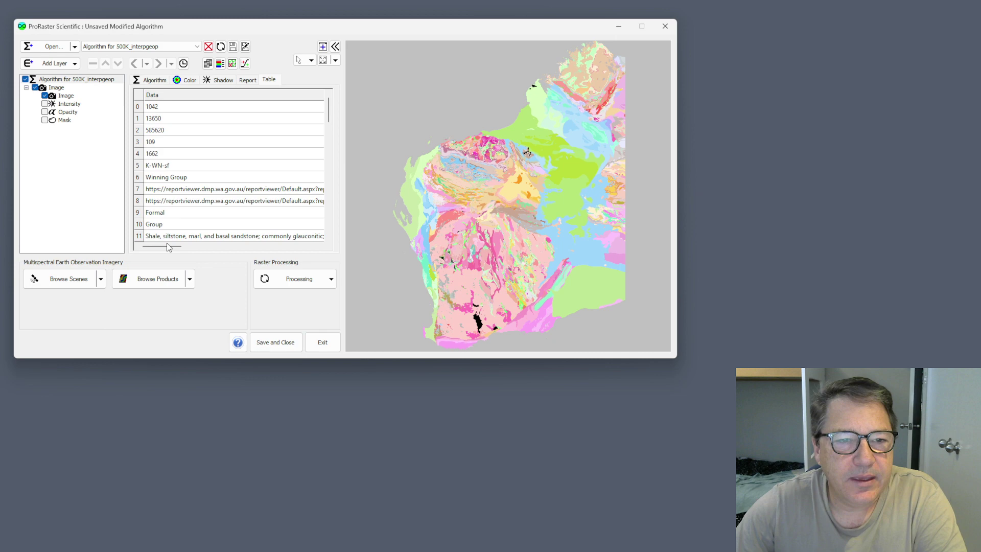
pyautogui.moveTo(328, 110); pyautogui.dragTo(338, 188)
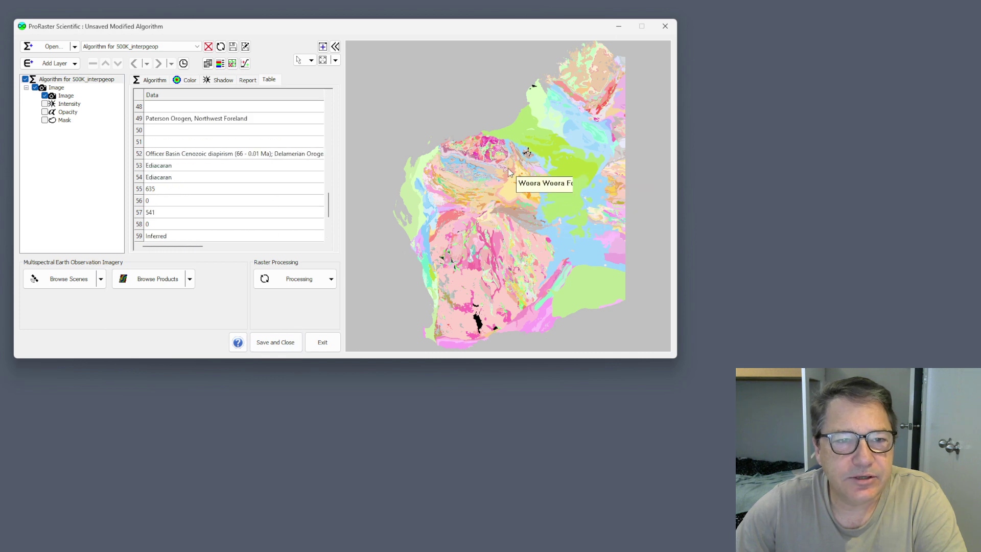
pyautogui.click(191, 247)
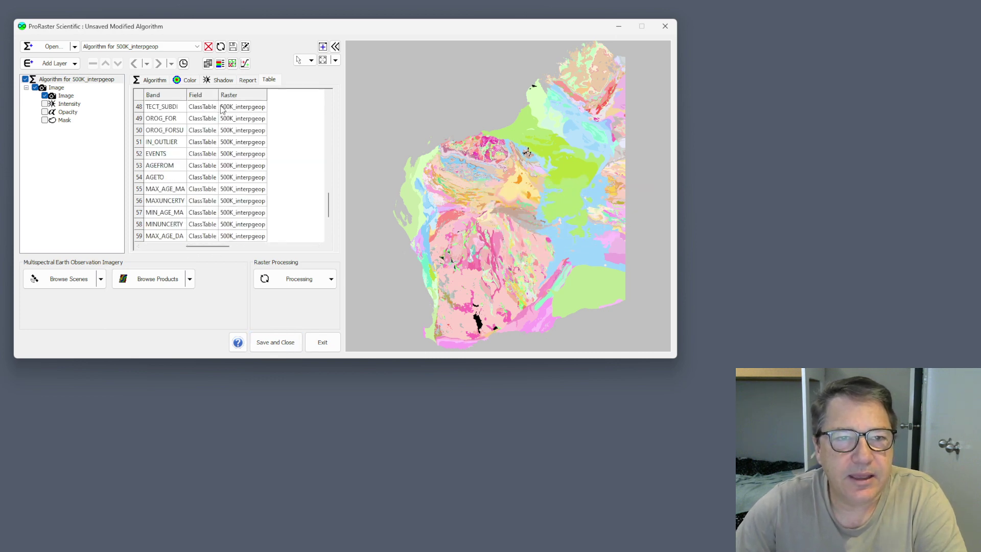
pyautogui.click(153, 247)
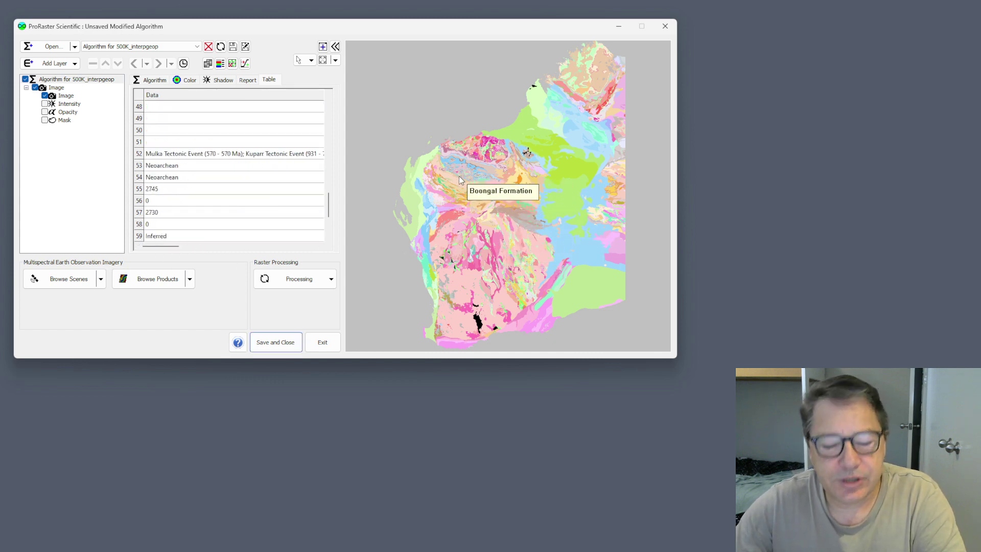
pyautogui.click(311, 60)
pyautogui.click(337, 119)
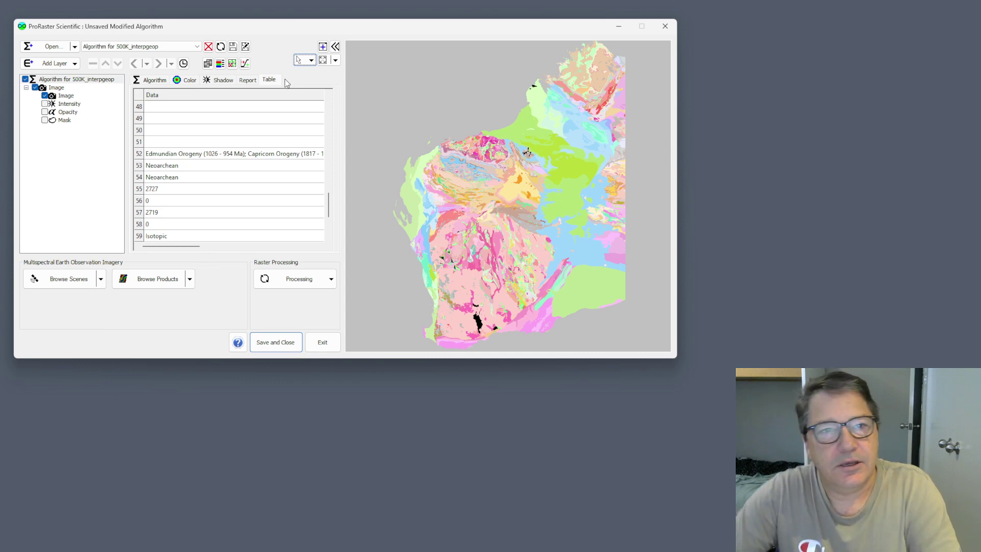
# - Unload the geology algorithm, answering the save prompt, and open the SDB_All_11Jun24 scene database
pyautogui.click(208, 47)
pyautogui.click(373, 217)
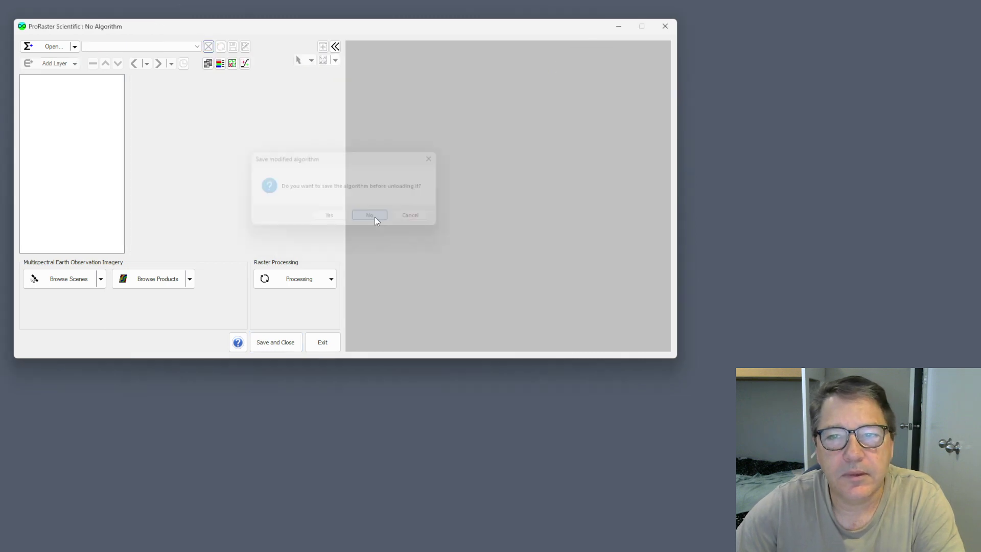
pyautogui.click(101, 279)
pyautogui.moveTo(97, 295)
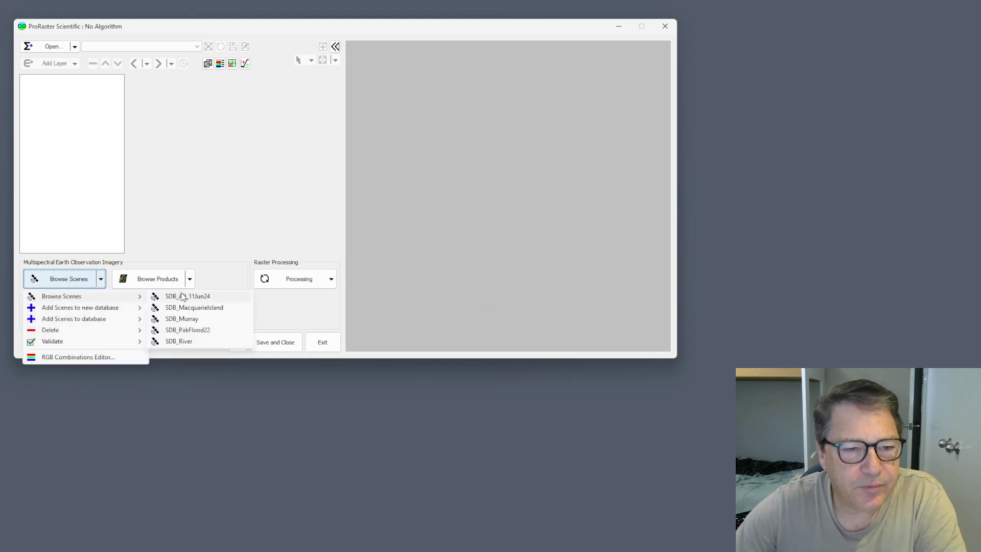
pyautogui.click(195, 298)
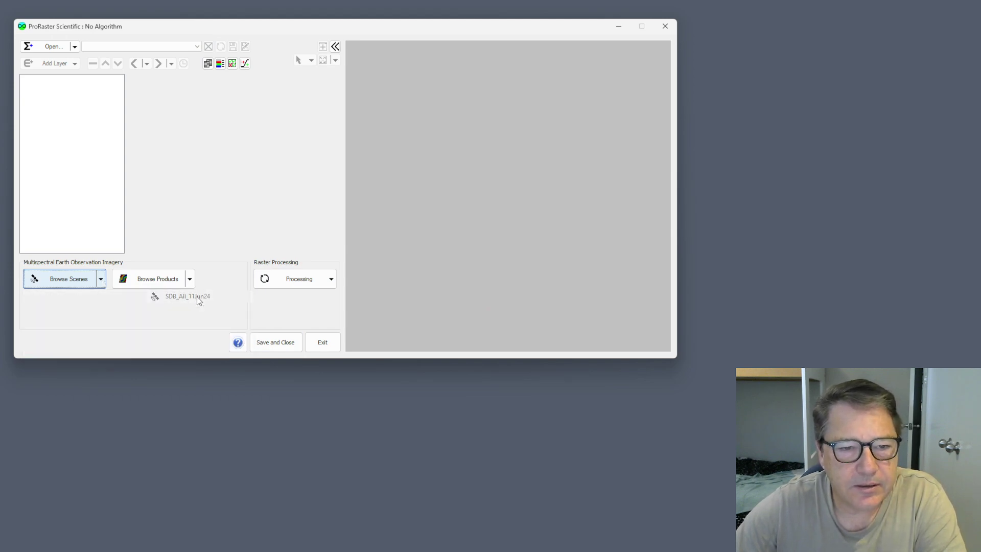
pyautogui.moveTo(346, 14); pyautogui.dragTo(365, 74)
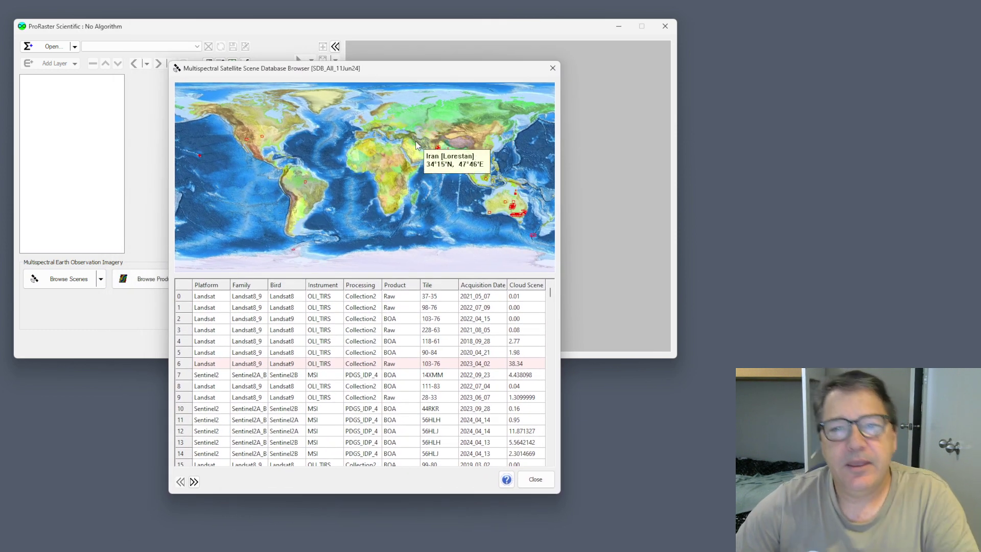
# - Filter the scene list to one map footprint, then restore the full Landsat and Sentinel2 list
pyautogui.moveTo(439, 151)
pyautogui.scroll(5, 516, 207)
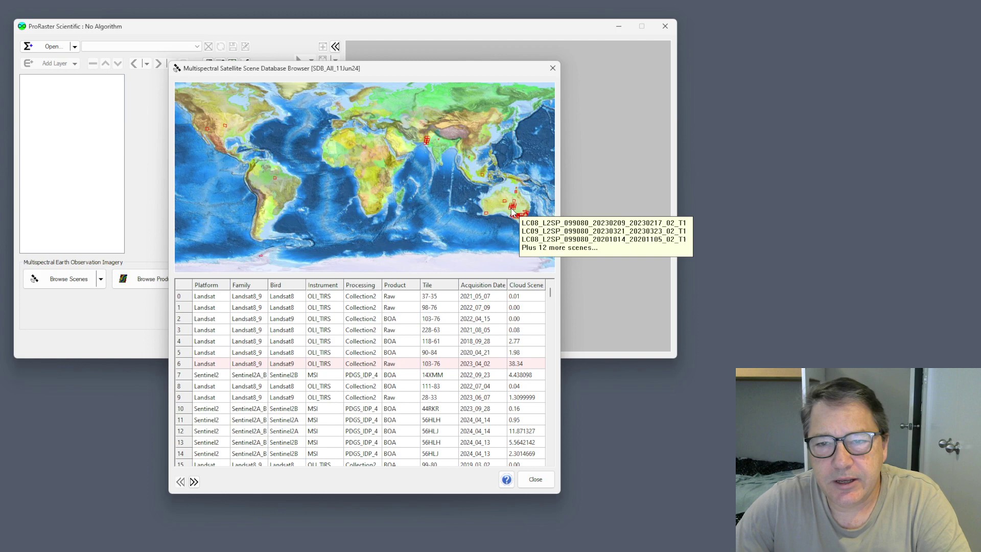
pyautogui.scroll(3, 518, 206)
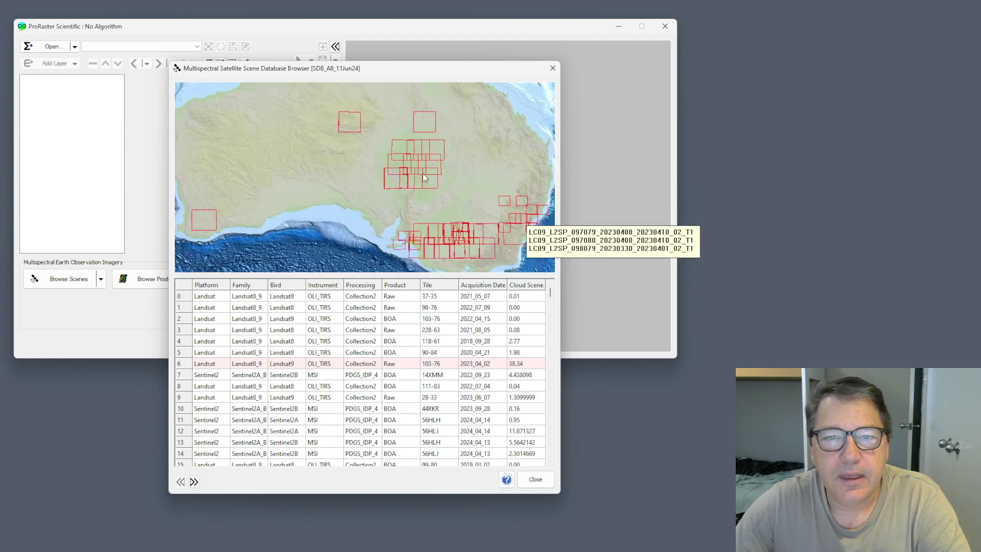
pyautogui.moveTo(393, 171)
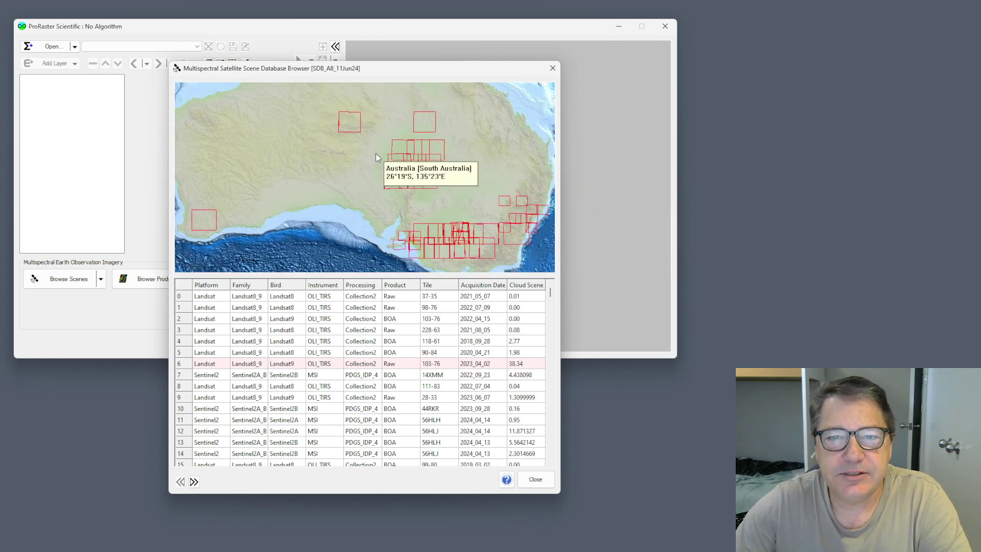
pyautogui.click(414, 164)
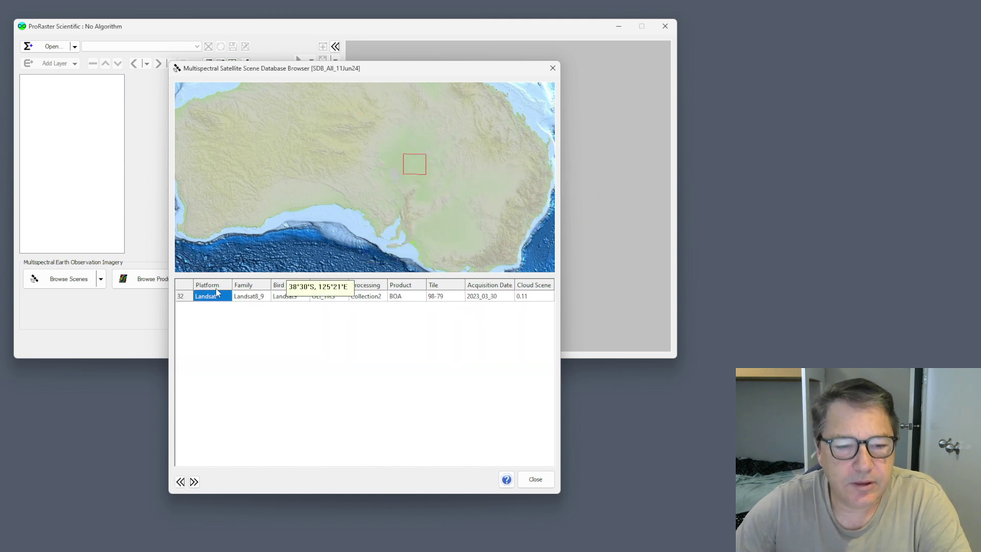
pyautogui.click(180, 481)
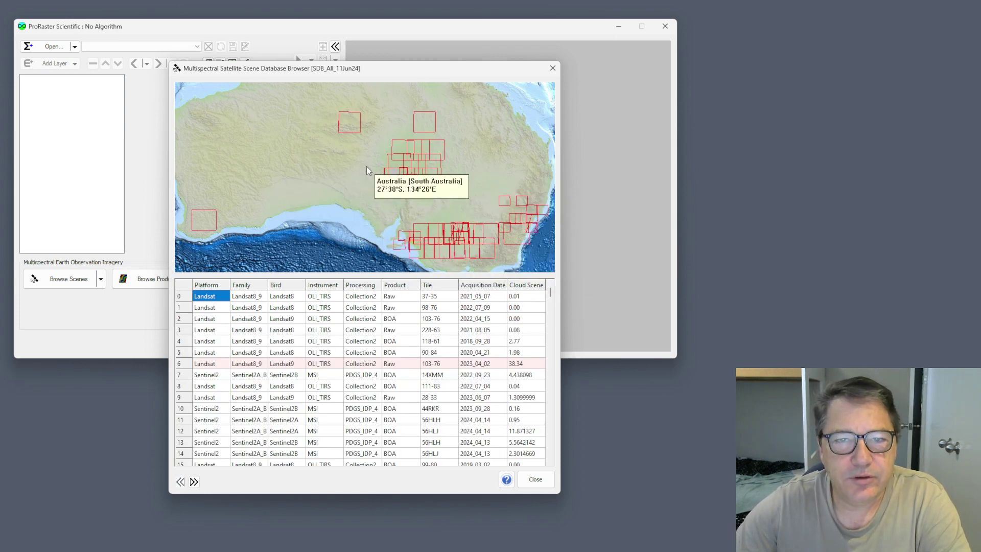
# - Select the row 1 Landsat scene and switch its display to a scene preview
pyautogui.click(185, 309)
pyautogui.rightClick(186, 309)
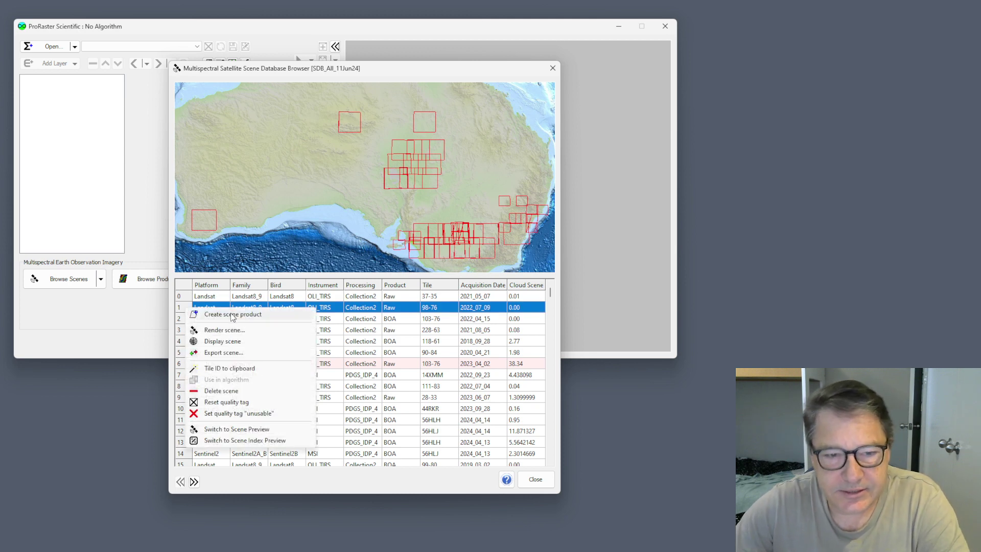
pyautogui.click(251, 429)
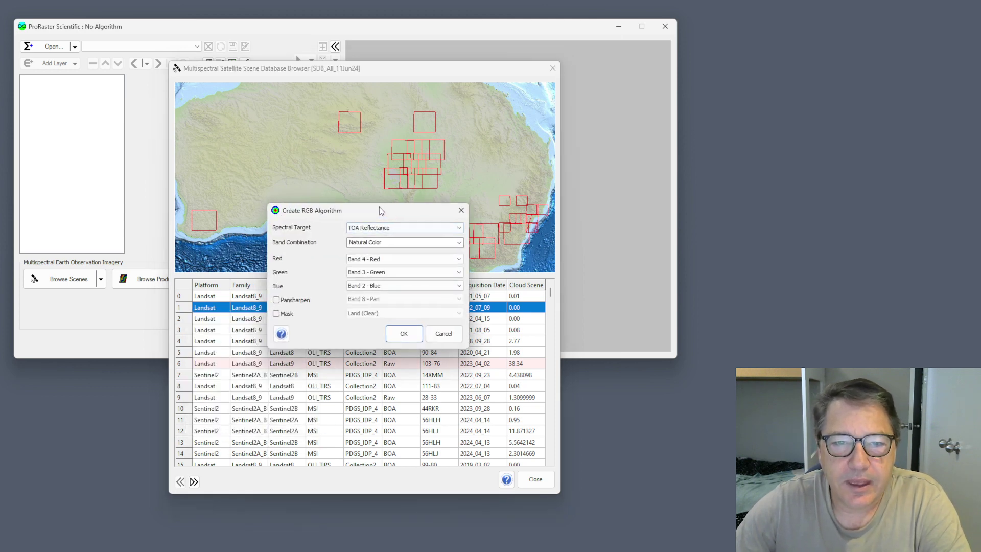
# - Render the preview as Natural Color with Atmospheric Removal High (bands 6-5-3), pansharpening off
pyautogui.moveTo(381, 211); pyautogui.dragTo(400, 180)
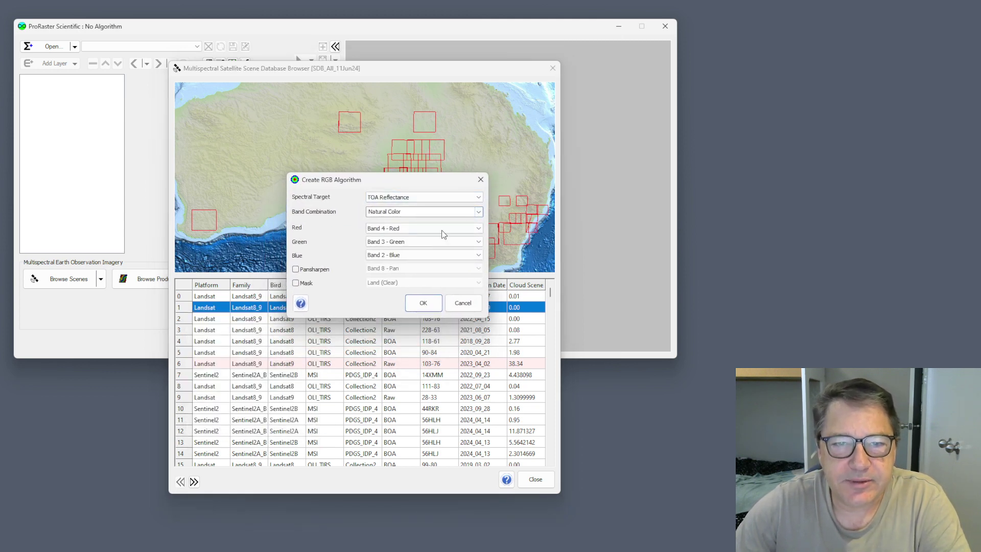
pyautogui.click(478, 213)
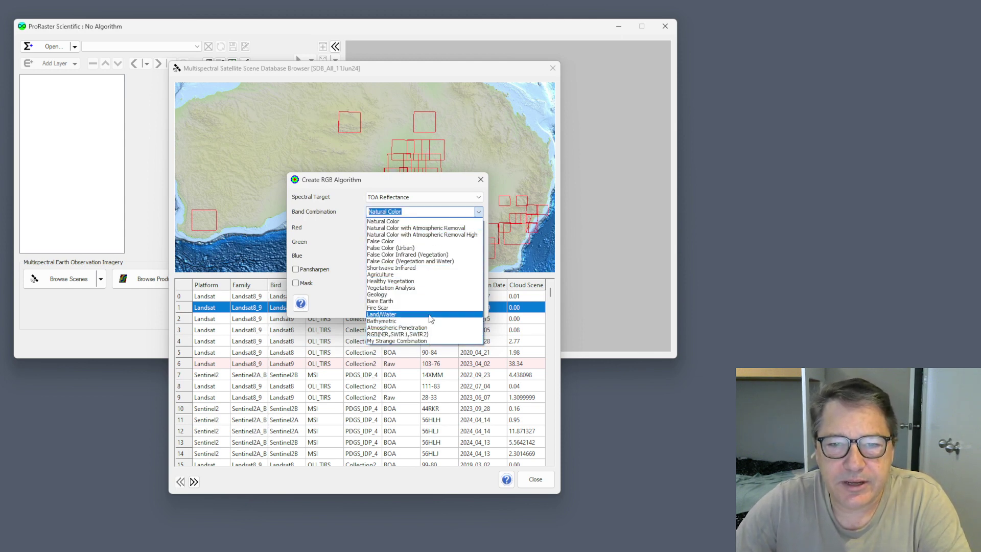
pyautogui.click(446, 235)
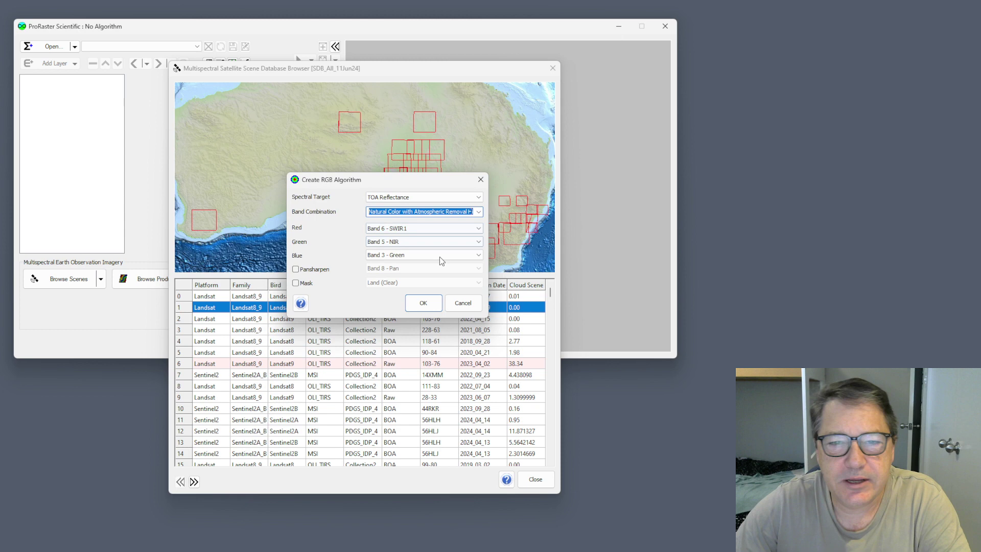
pyautogui.click(313, 271)
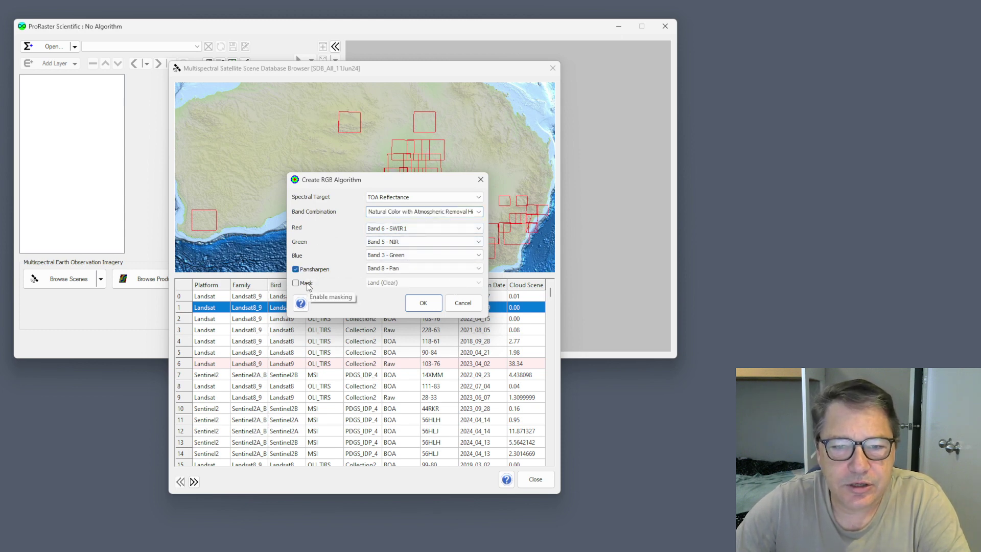
pyautogui.click(296, 269)
pyautogui.click(423, 305)
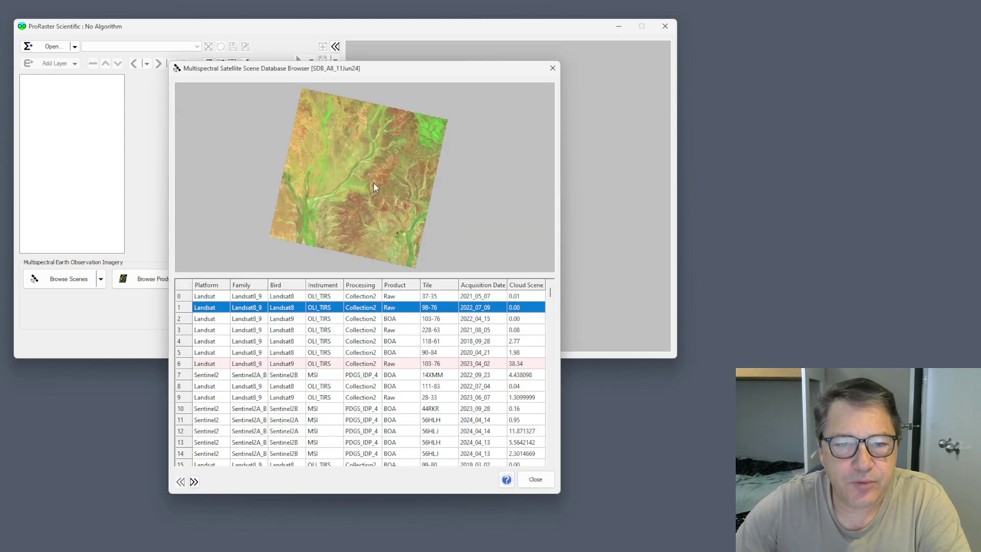
pyautogui.moveTo(366, 182); pyautogui.dragTo(379, 184)
pyautogui.scroll(4, 379, 183)
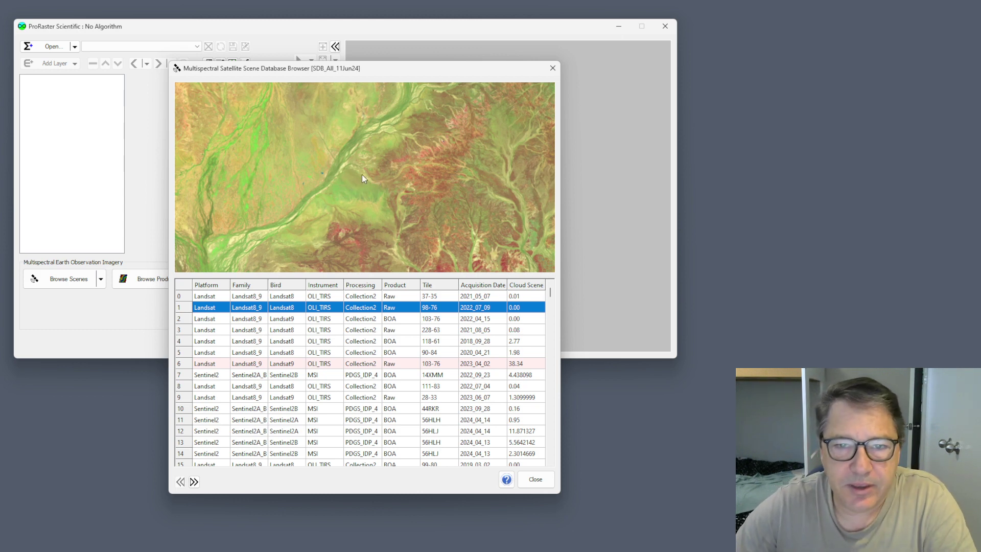
pyautogui.scroll(3, 387, 175)
pyautogui.scroll(3, 391, 175)
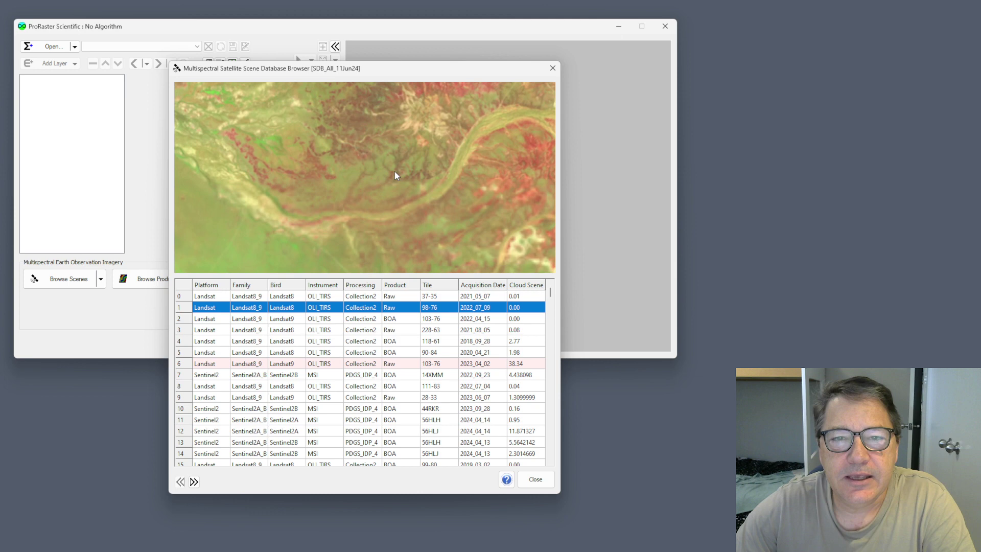
pyautogui.moveTo(389, 151); pyautogui.dragTo(367, 207)
pyautogui.scroll(2, 394, 176)
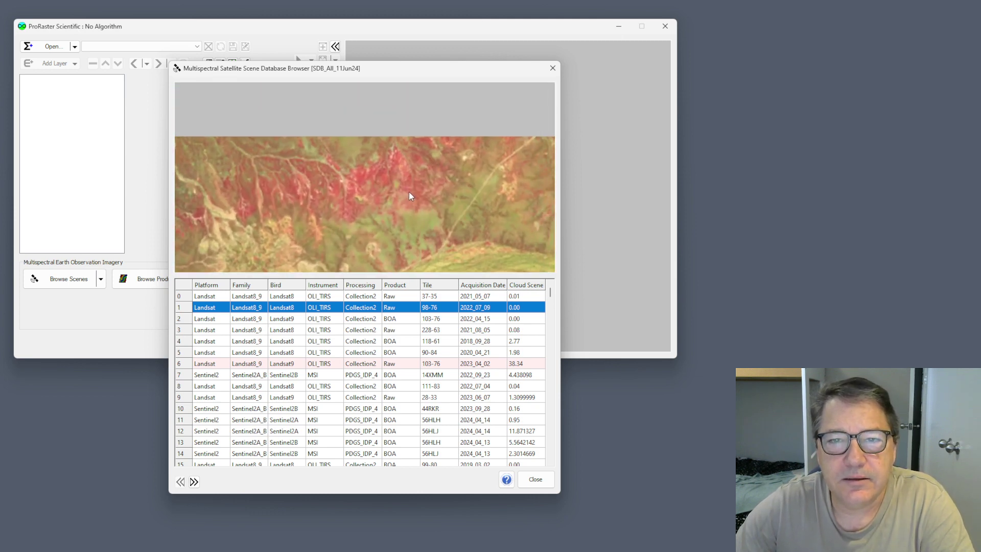
pyautogui.scroll(-5, 392, 194)
pyautogui.scroll(-6, 364, 208)
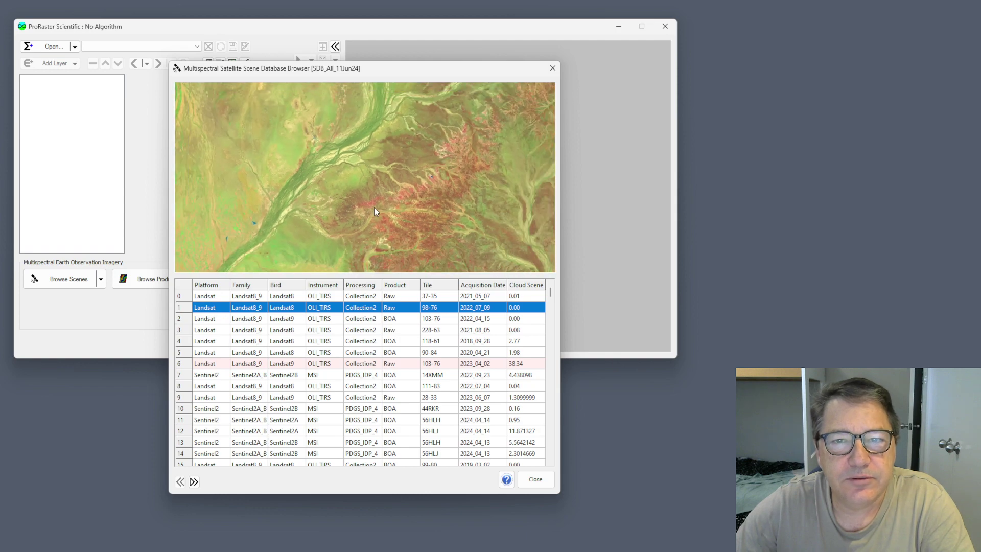
pyautogui.scroll(-2, 361, 217)
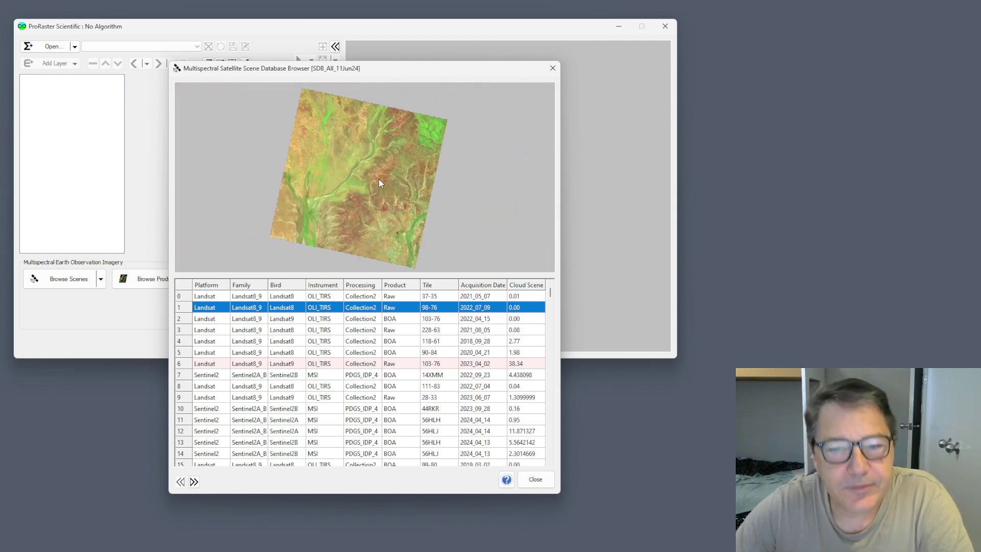
# - Step through the scene list and settle on the Landsat8 228-63 scene
pyautogui.click(184, 319)
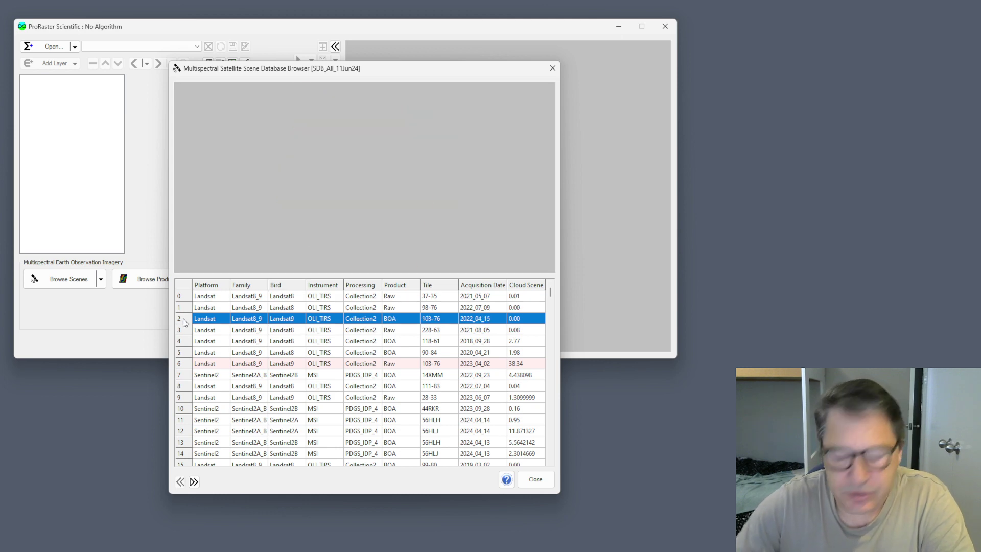
pyautogui.press('Down')
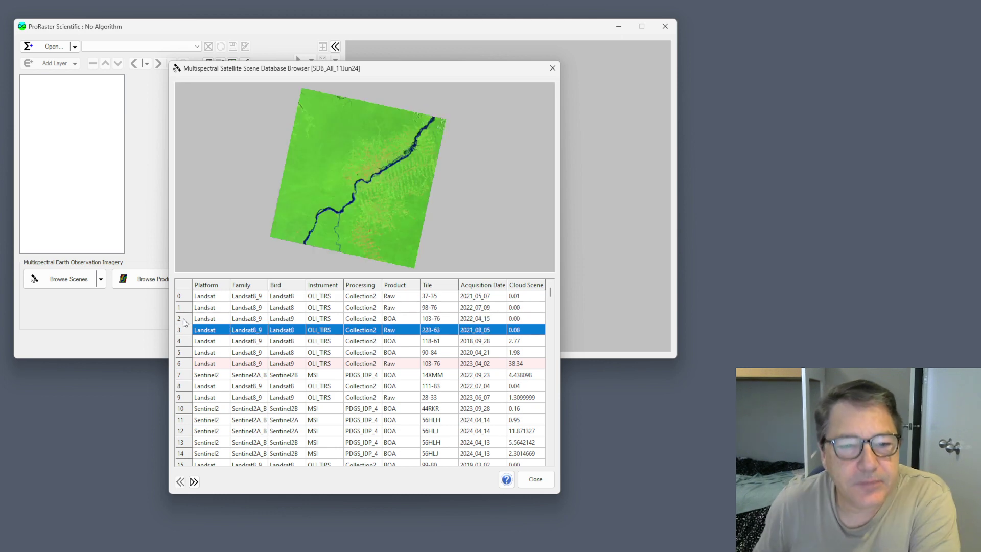
pyautogui.press('Down')
pyautogui.press('Down')
pyautogui.press('Up')
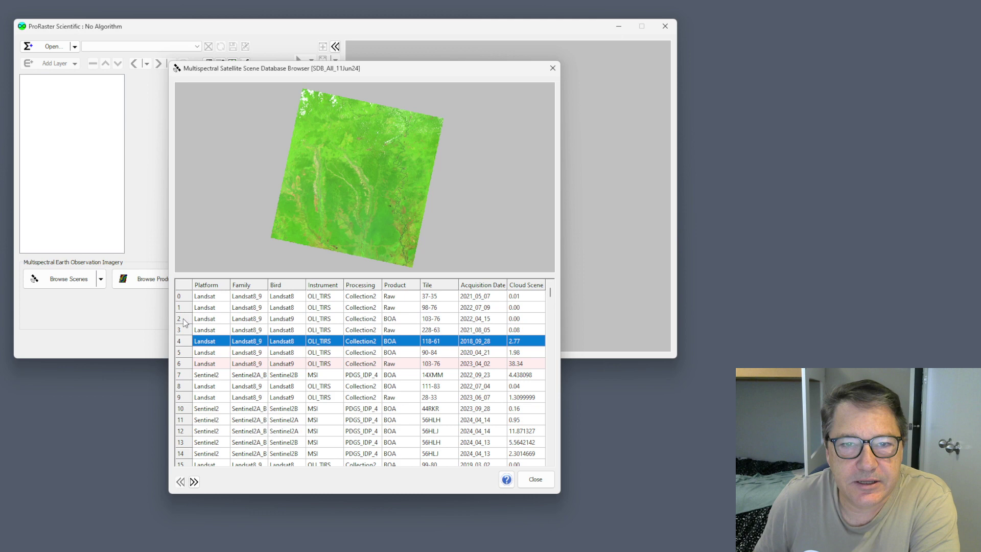
pyautogui.press('Up')
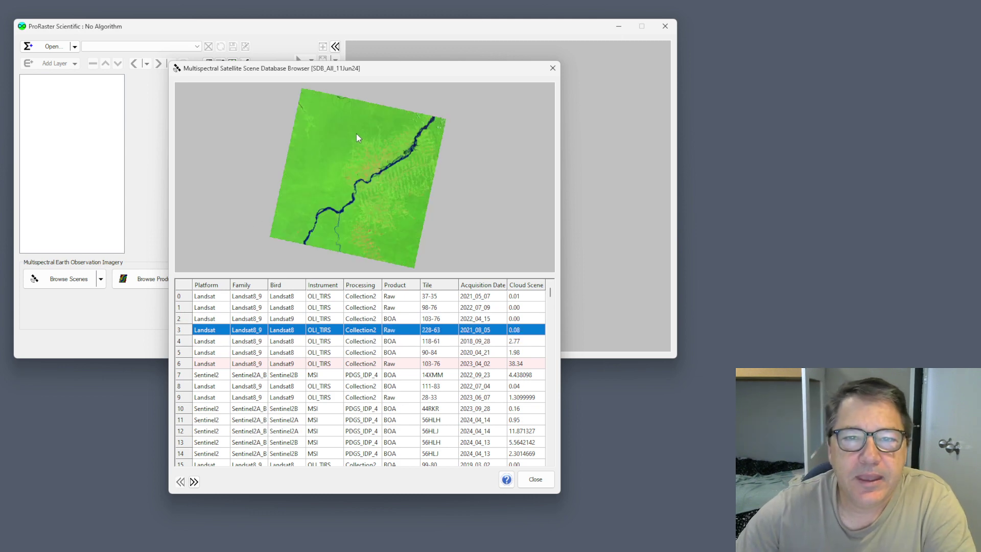
# - Re-render the 228-63 scene preview with the Natural Color band combination
pyautogui.rightClick(358, 153)
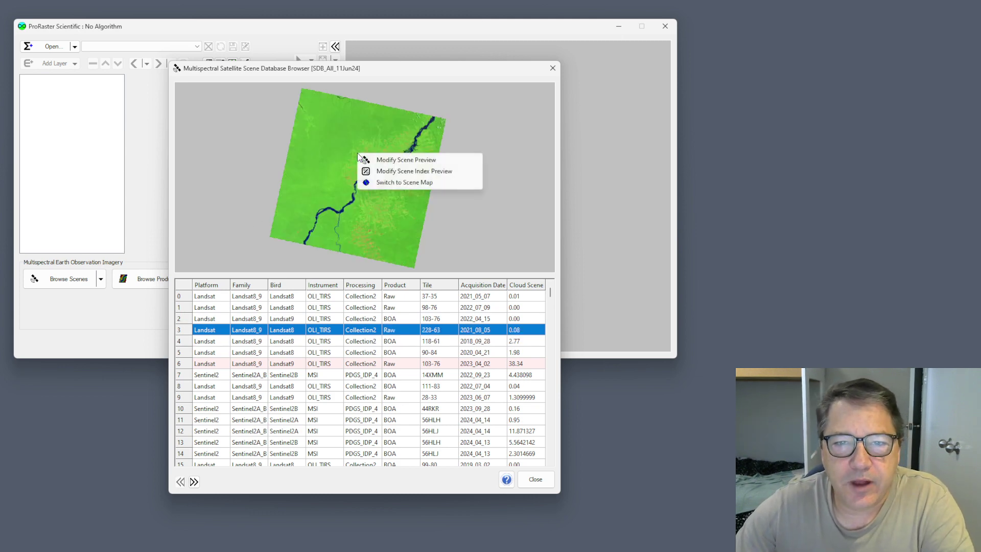
pyautogui.click(401, 160)
pyautogui.click(398, 243)
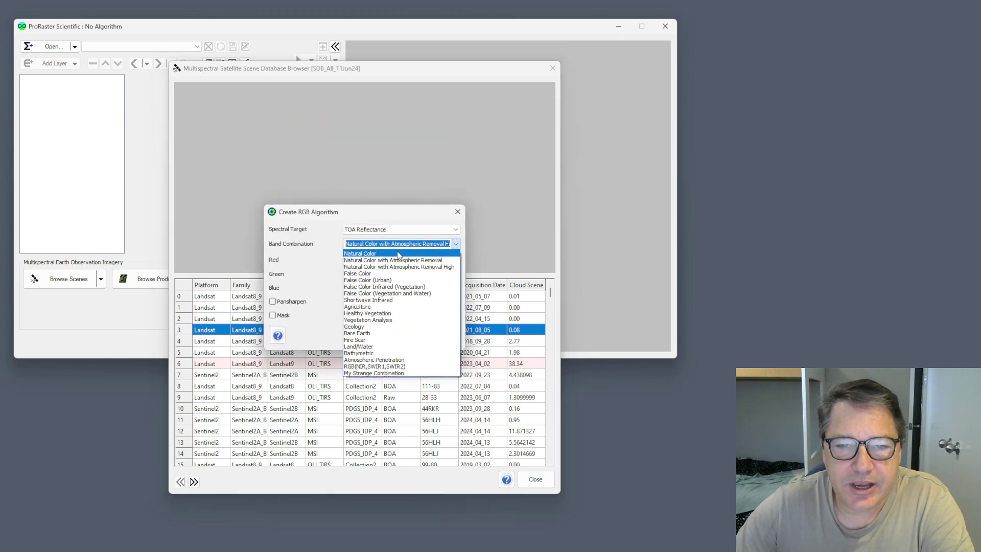
pyautogui.click(384, 260)
pyautogui.click(396, 333)
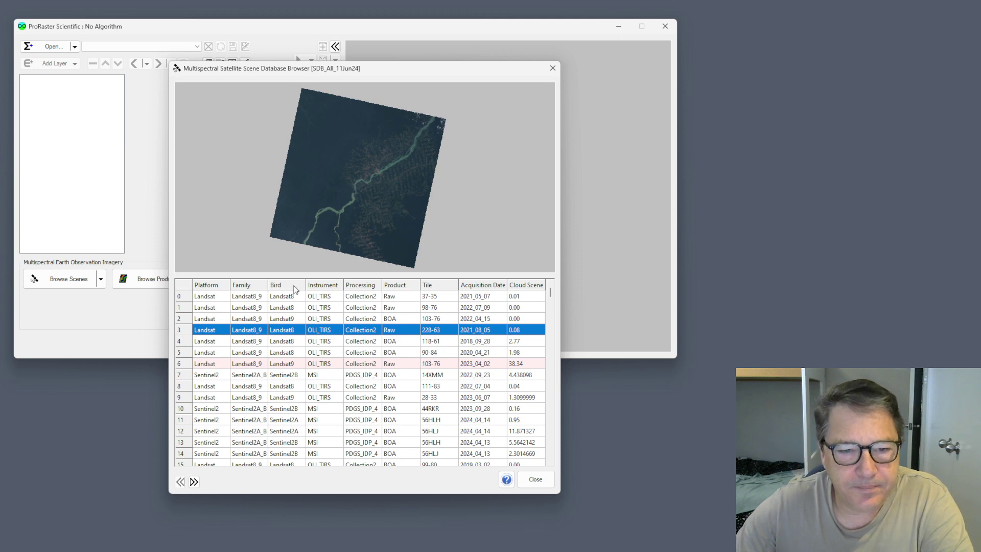
pyautogui.rightClick(185, 331)
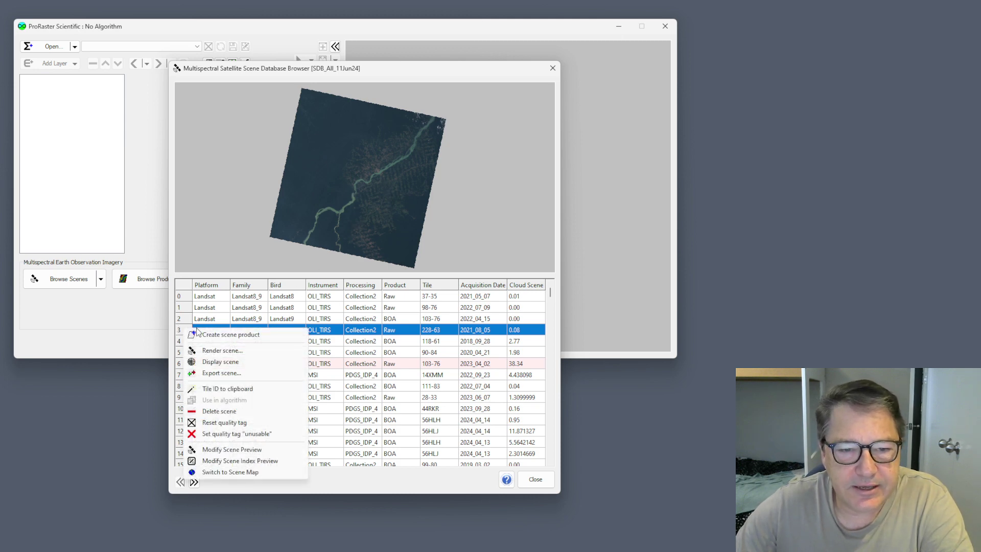
pyautogui.rightClick(365, 171)
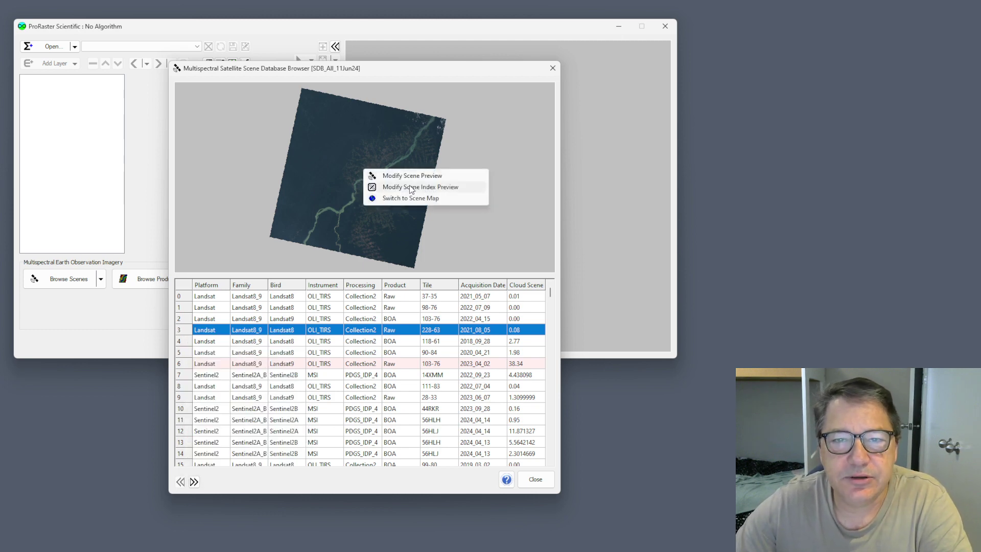
# - Apply NDVI as the 228-63 scene index preview after briefly browsing the Geology (ENVI) indices
pyautogui.click(431, 188)
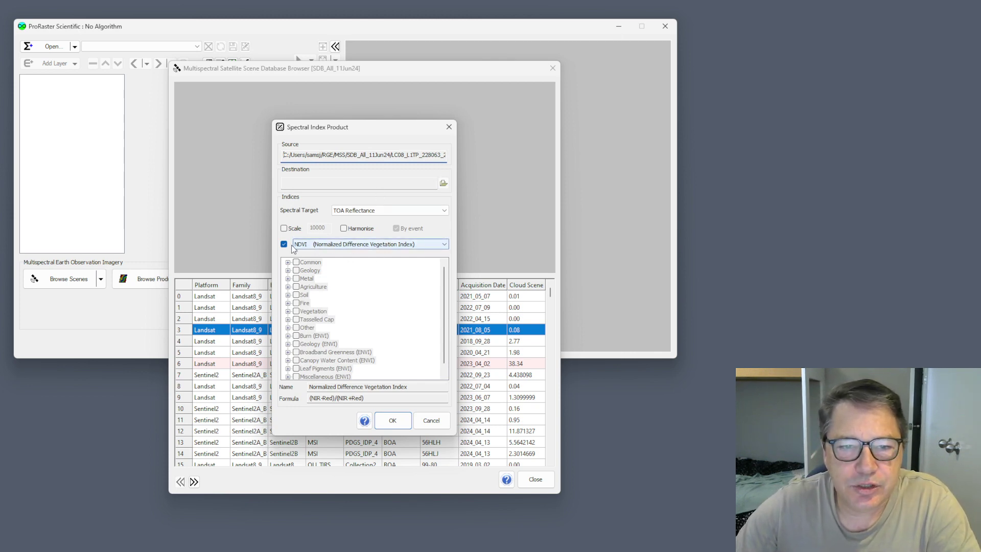
pyautogui.click(319, 245)
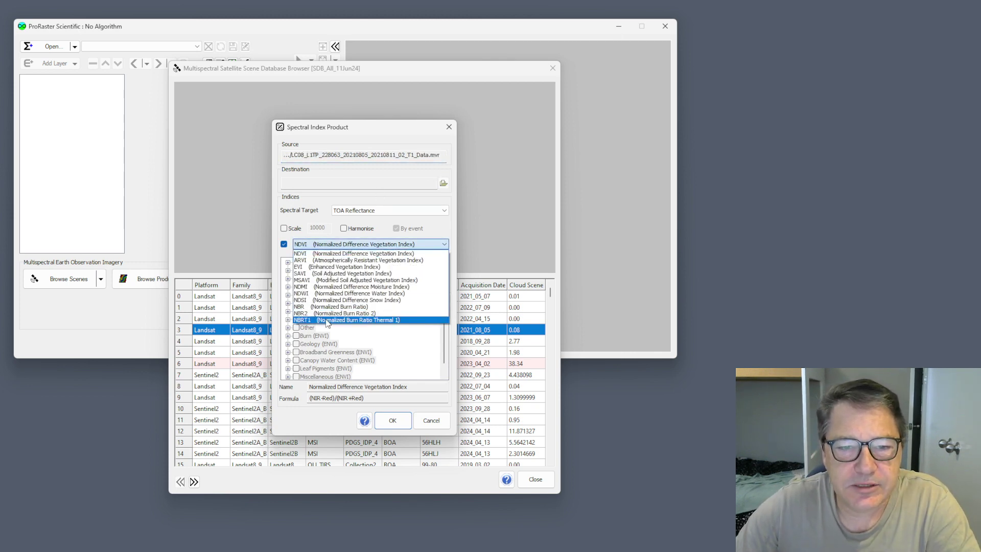
pyautogui.click(301, 253)
pyautogui.click(284, 244)
pyautogui.click(287, 344)
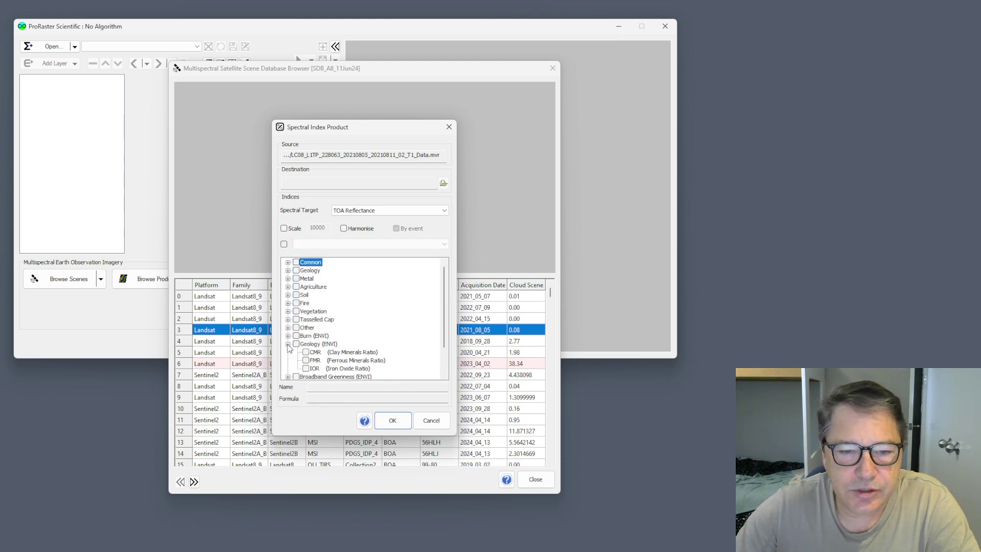
pyautogui.click(287, 344)
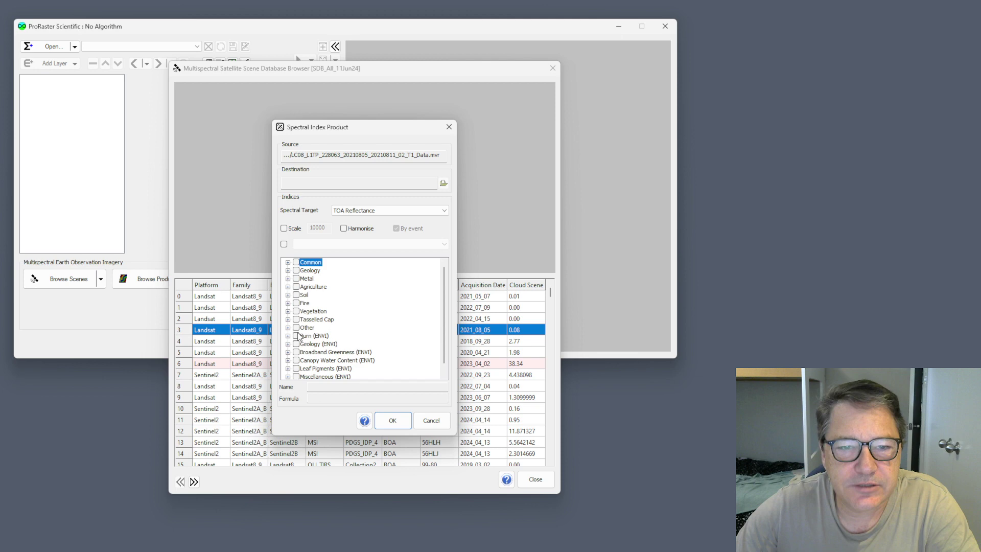
pyautogui.click(284, 244)
pyautogui.click(367, 245)
pyautogui.click(367, 244)
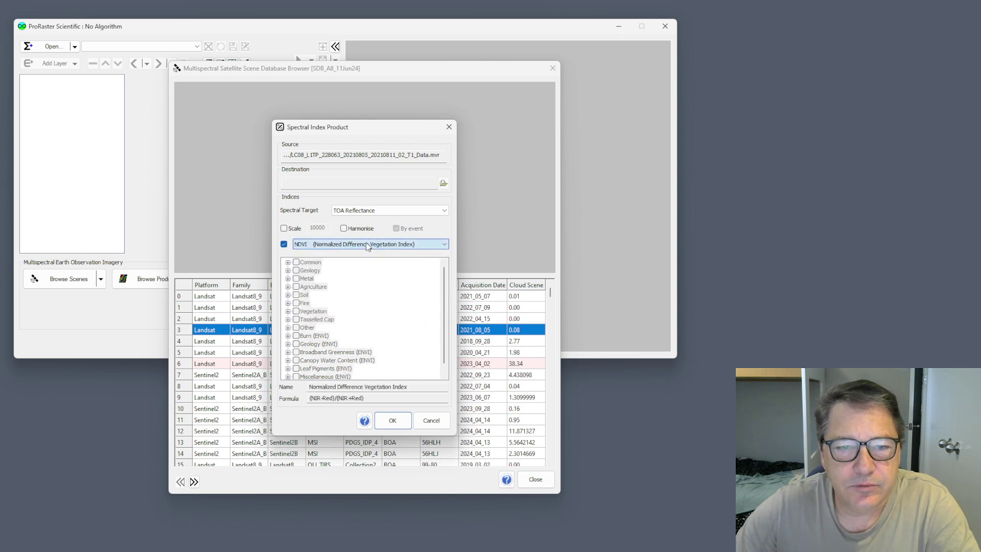
pyautogui.click(393, 420)
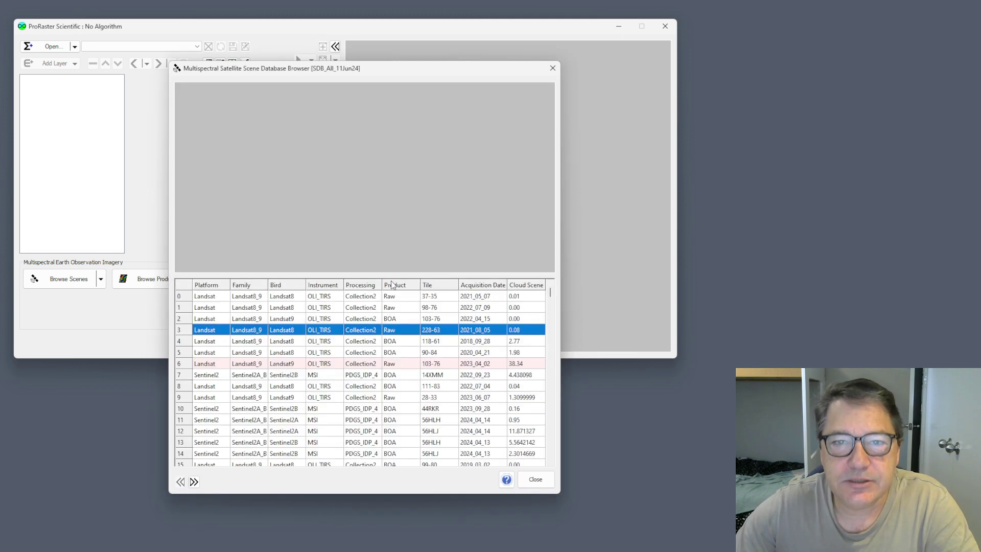
# - Step through the scene list to select the Landsat8 118-61 scene from 2018_09_28
pyautogui.scroll(8, 387, 185)
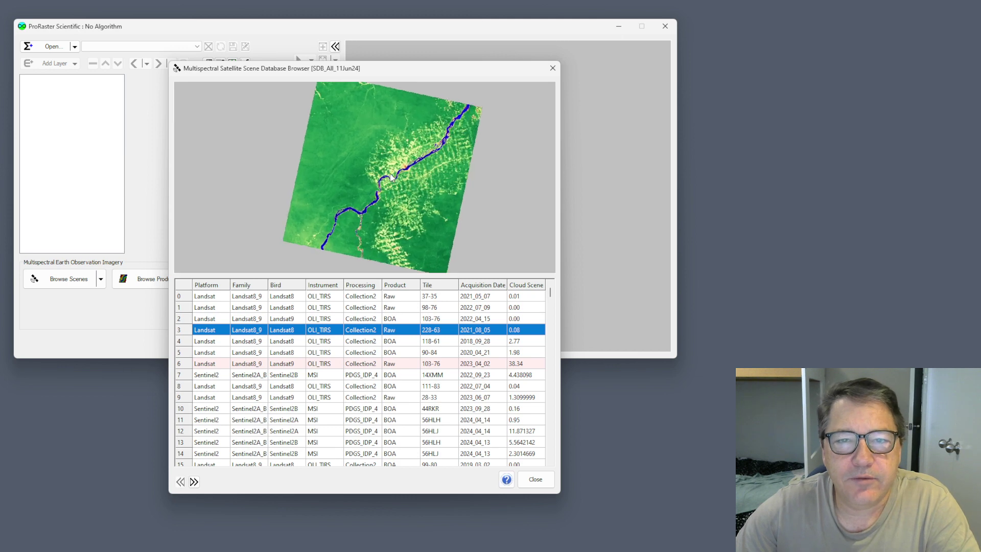
pyautogui.click(186, 307)
pyautogui.press('Up')
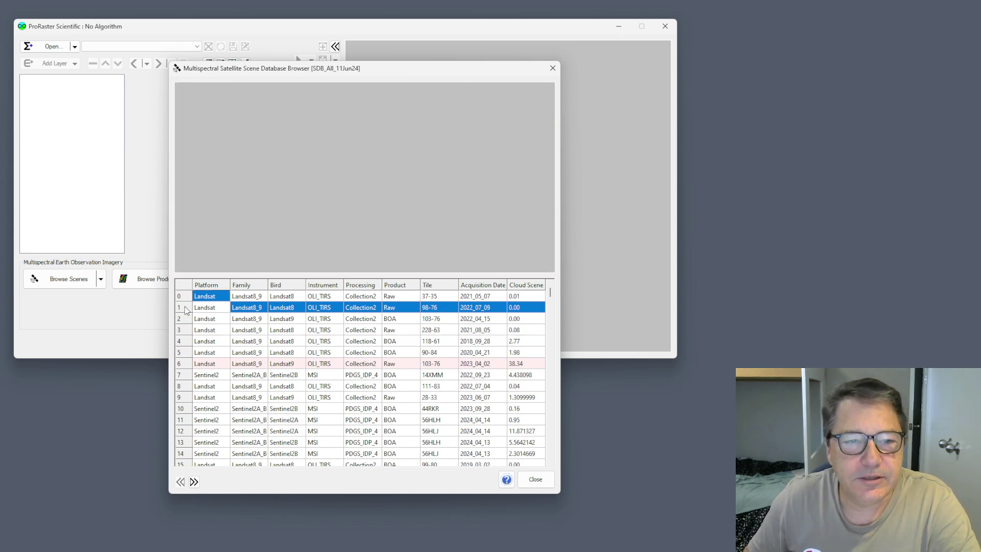
pyautogui.press('Down')
pyautogui.press('Down')
pyautogui.press('Down')
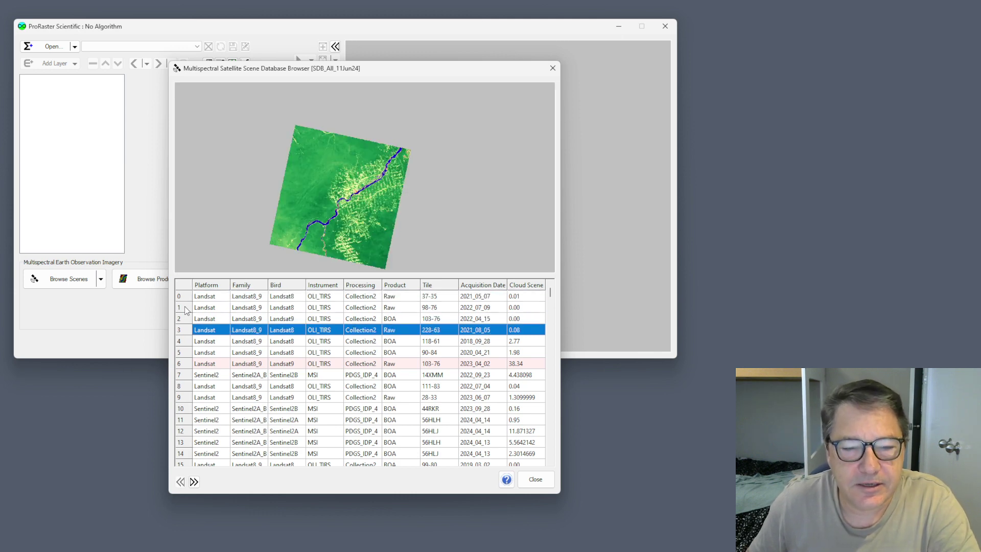
pyautogui.press('Down')
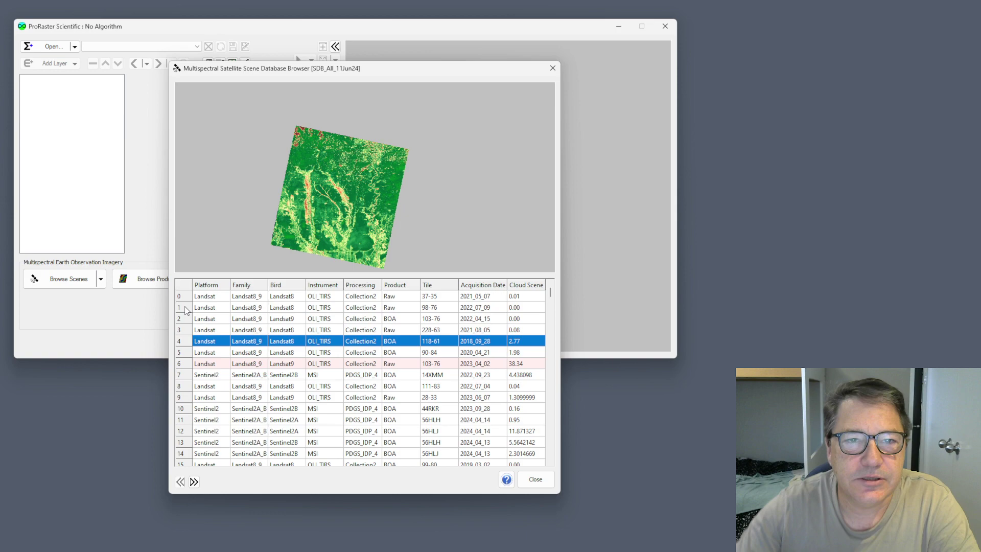
# - Pan the tilted NDVI scene preview and bring up its options menu
pyautogui.scroll(5, 388, 167)
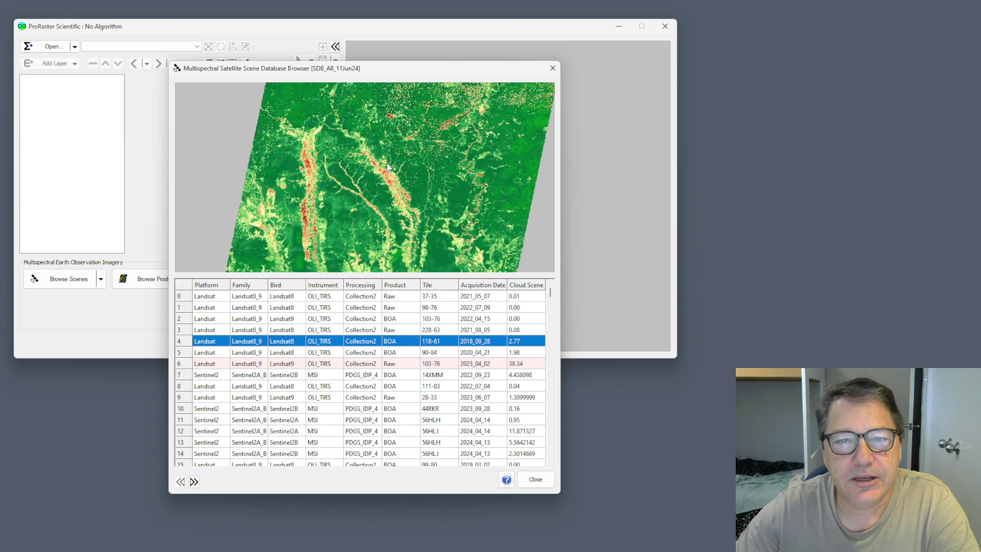
pyautogui.scroll(6, 389, 167)
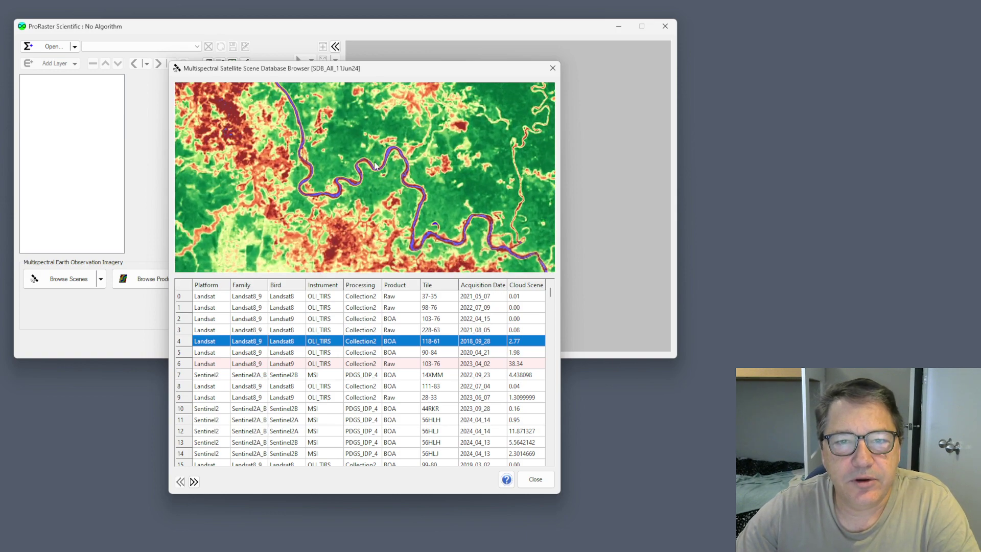
pyautogui.scroll(-2, 369, 166)
pyautogui.scroll(3, 372, 174)
pyautogui.scroll(-2, 370, 182)
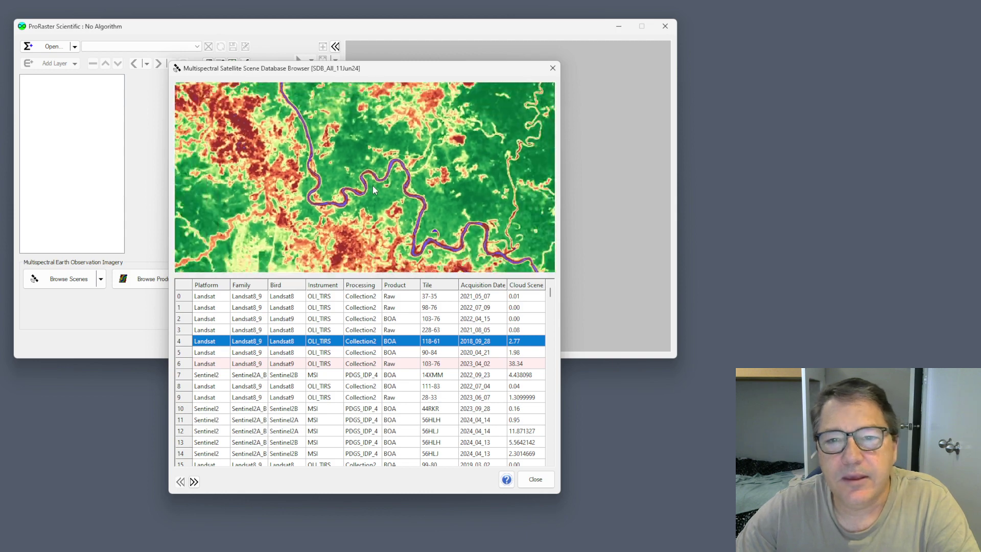
pyautogui.scroll(-6, 373, 186)
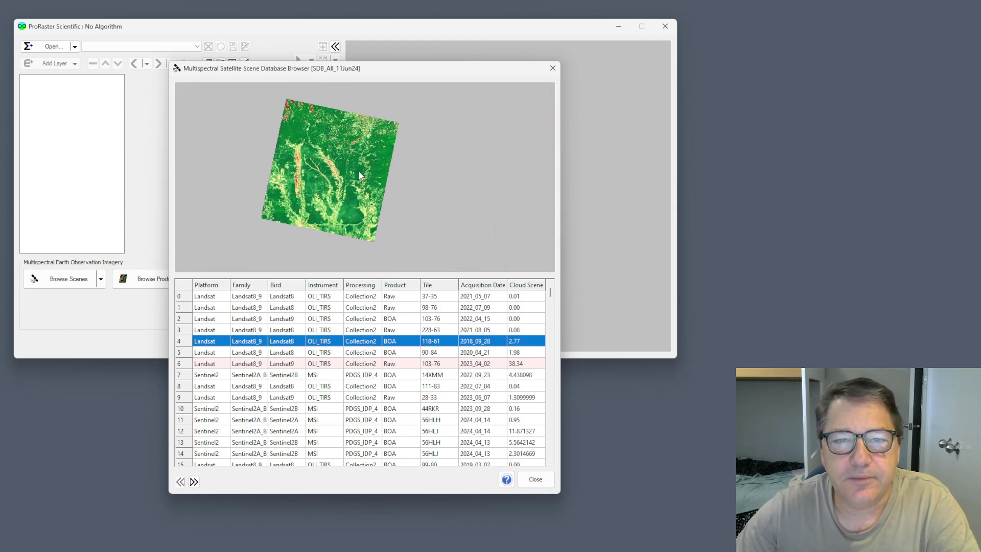
pyautogui.moveTo(359, 176)
pyautogui.mouseDown()
pyautogui.moveTo(423, 192)
pyautogui.moveTo(362, 180)
pyautogui.mouseUp()
pyautogui.rightClick(364, 167)
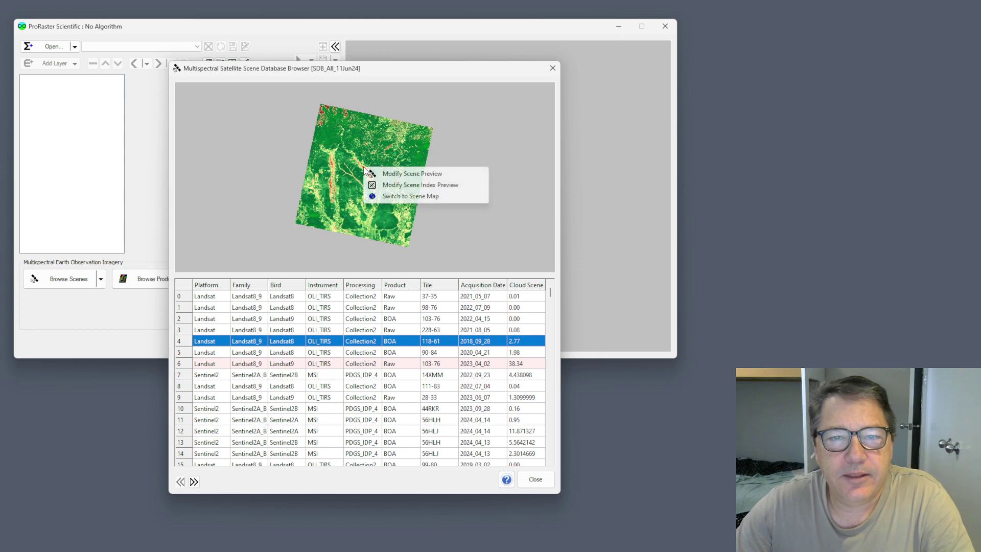
# - Switch the preview to the Australia scene footprint map, then close the scene database browser
pyautogui.click(410, 196)
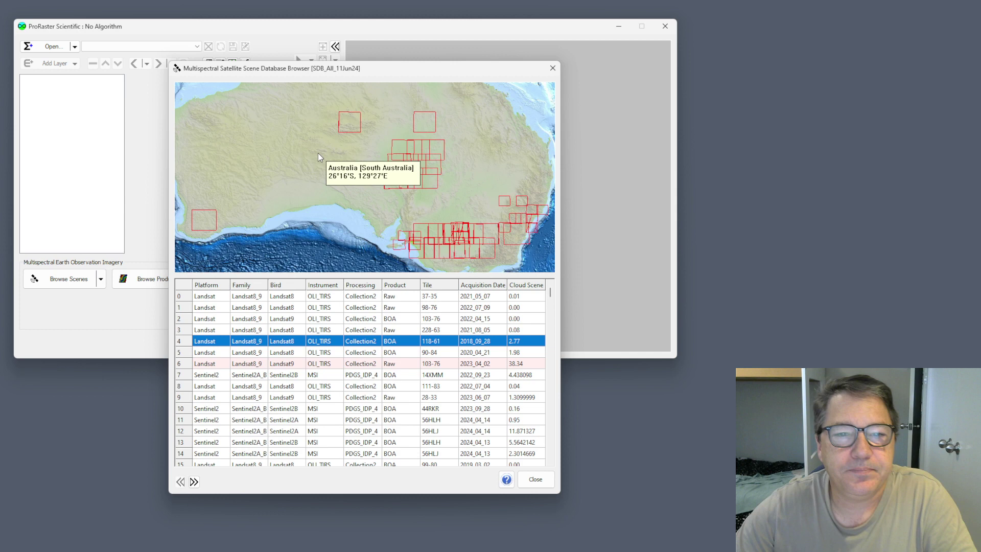
pyautogui.click(553, 69)
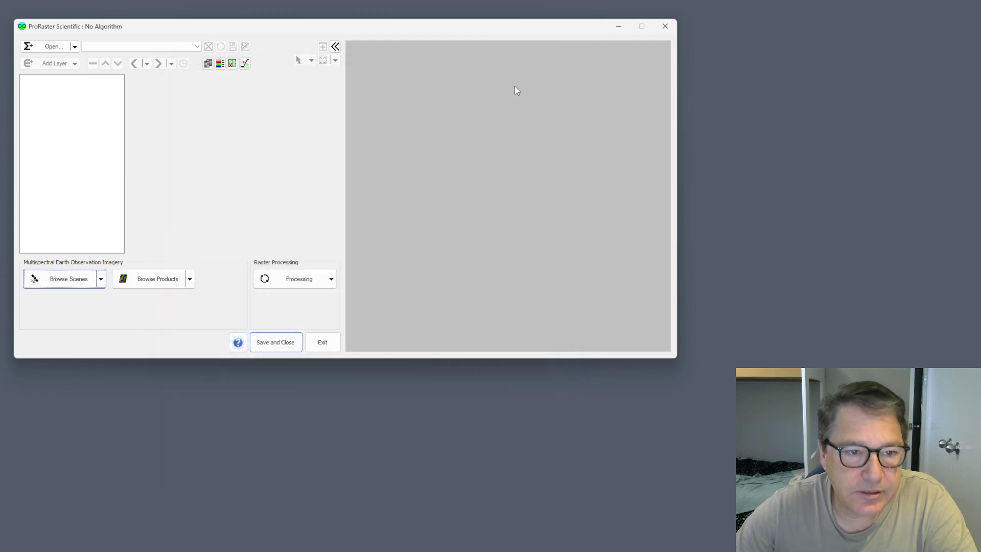
# - Try Export image from the Processing list with nothing loaded, dismiss the notice, and reopen the list
pyautogui.click(331, 280)
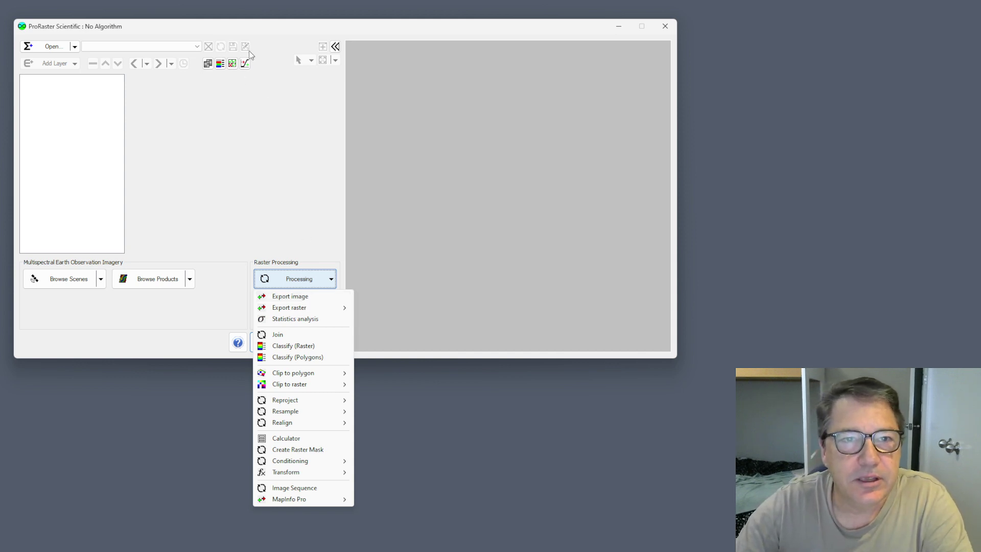
pyautogui.click(181, 349)
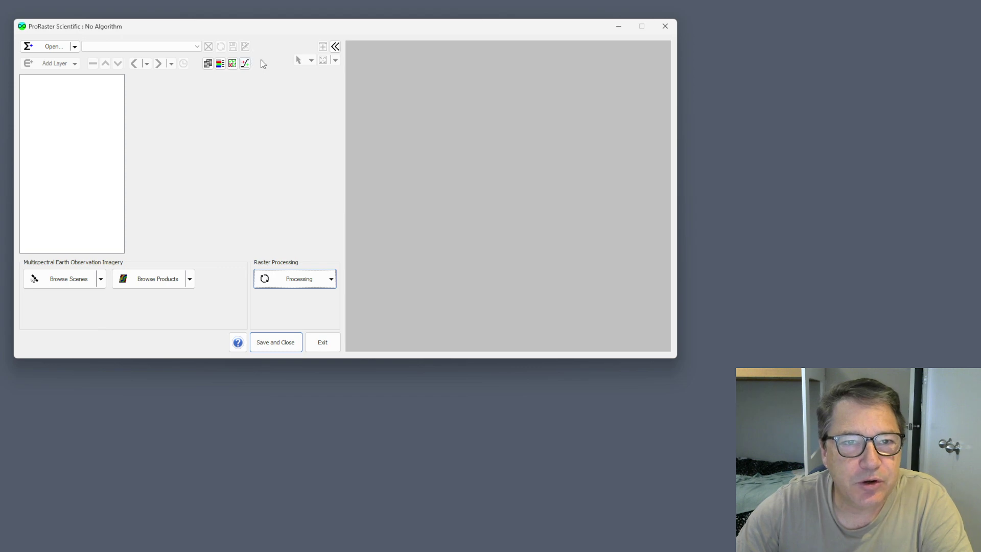
pyautogui.click(331, 279)
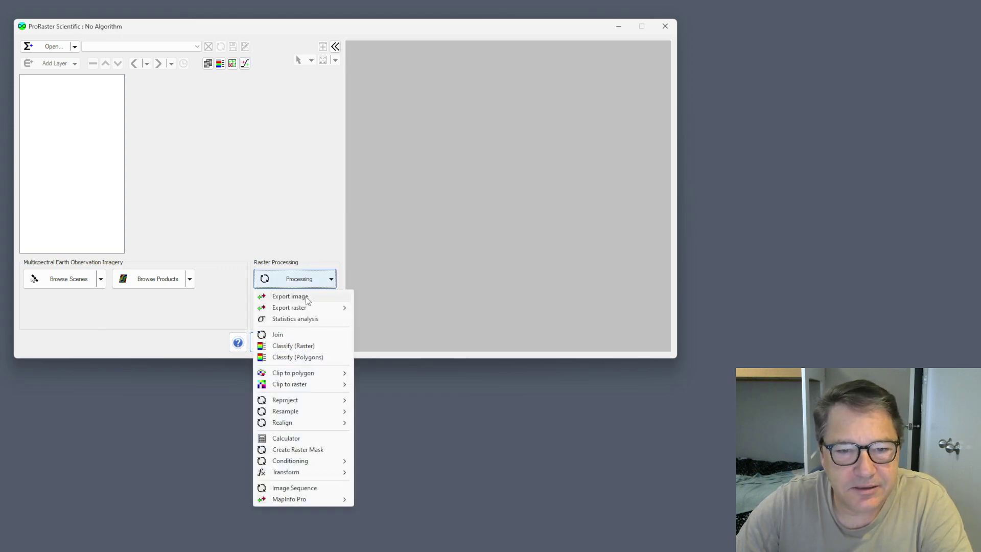
pyautogui.click(307, 295)
pyautogui.click(398, 218)
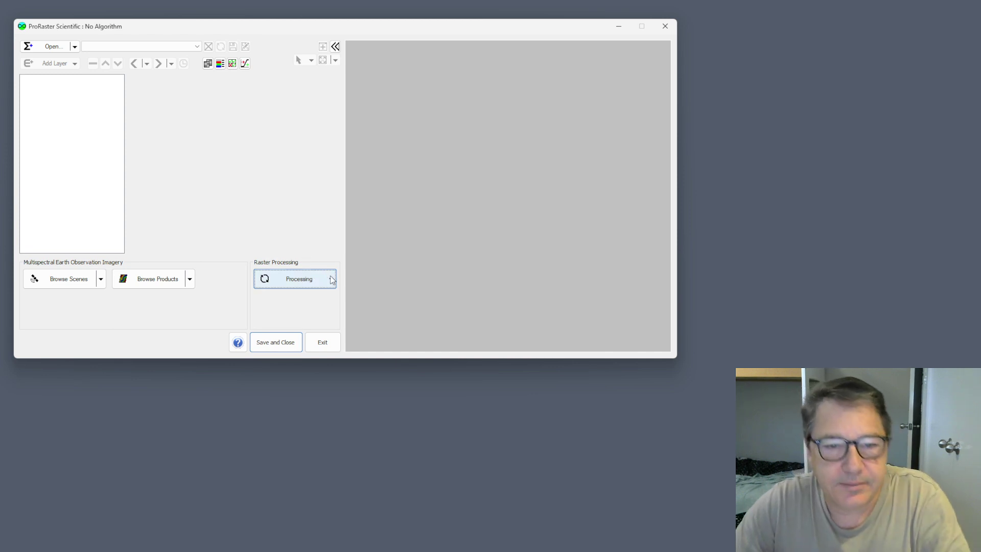
pyautogui.click(309, 278)
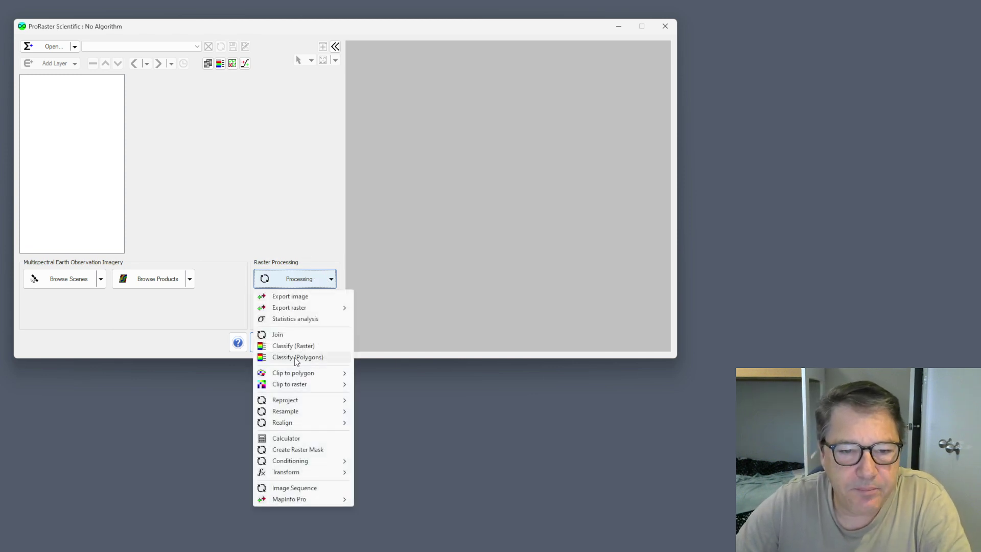
# - Launch Classify (Polygons) and move its dialog a little to the right
pyautogui.click(299, 358)
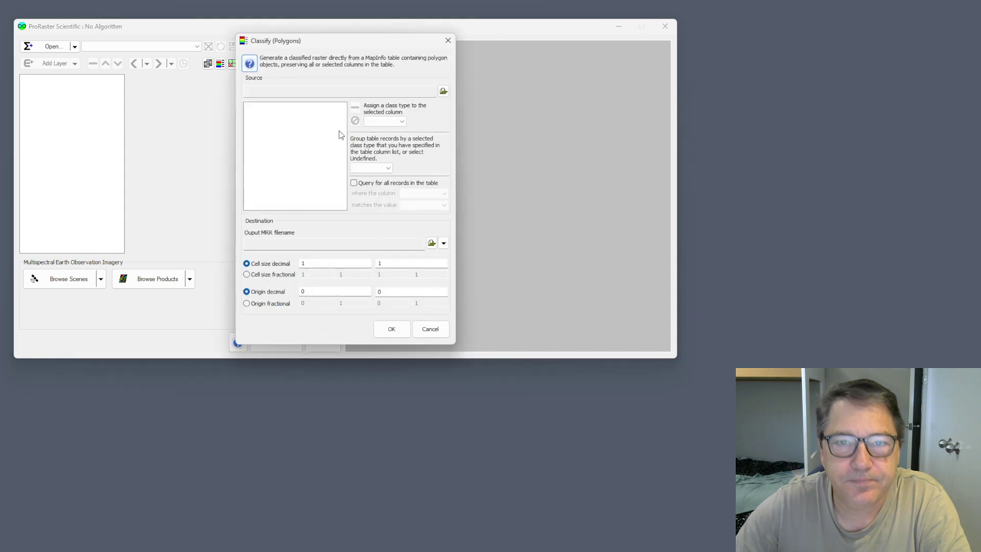
pyautogui.moveTo(326, 38); pyautogui.dragTo(385, 74)
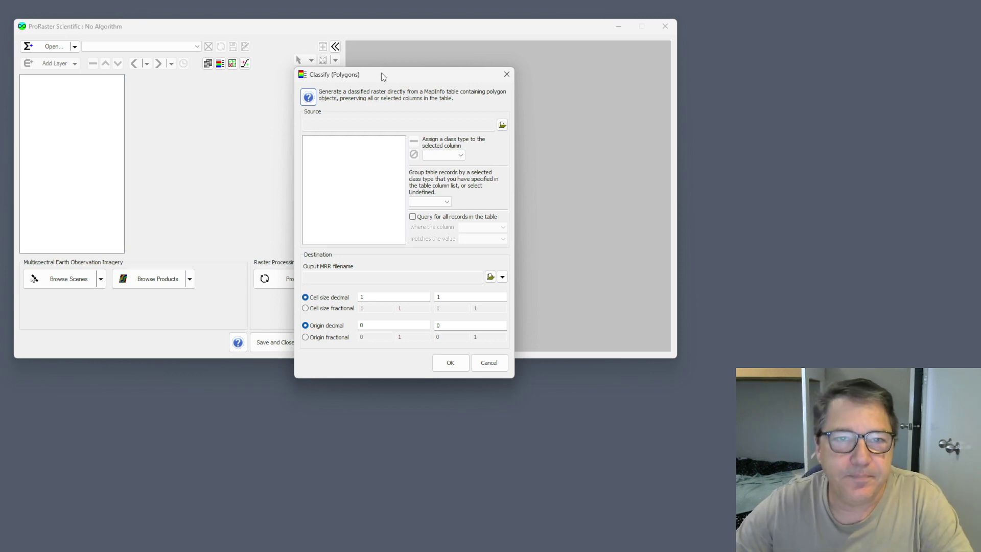
pyautogui.moveTo(381, 73); pyautogui.dragTo(372, 73)
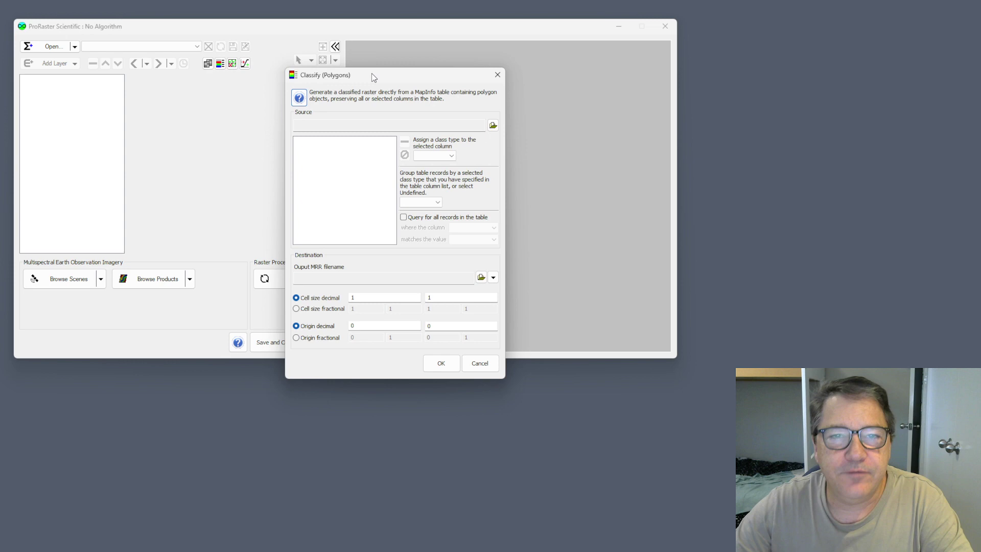
# - Pick Rural_Properties.tab from the QLD_RuralPropertyBoundaries folder as the polygon source table
pyautogui.click(493, 125)
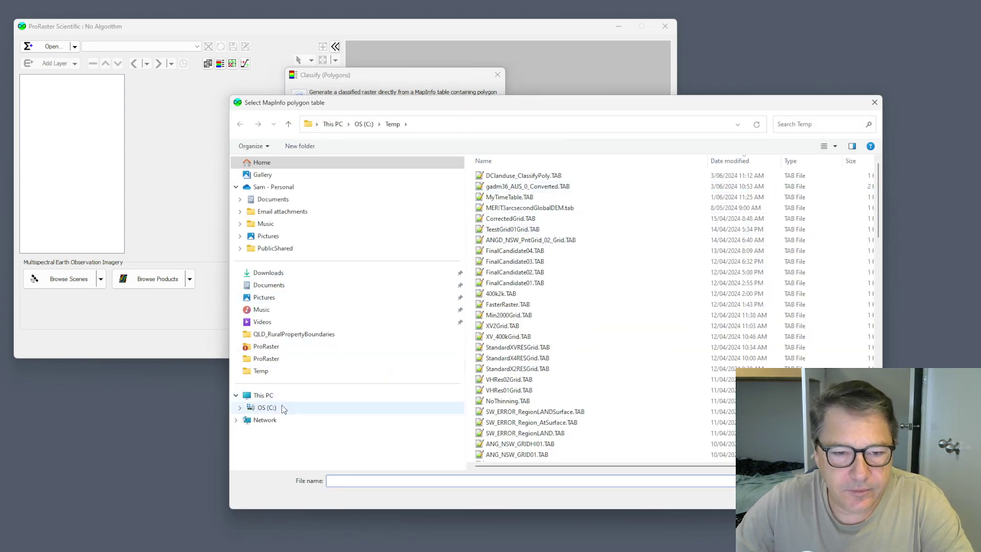
pyautogui.click(293, 335)
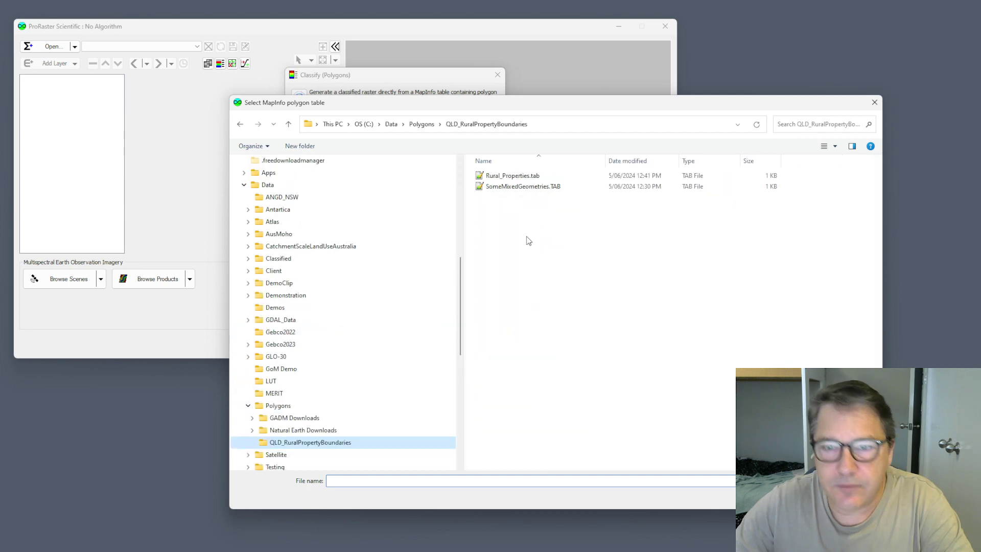
pyautogui.doubleClick(514, 178)
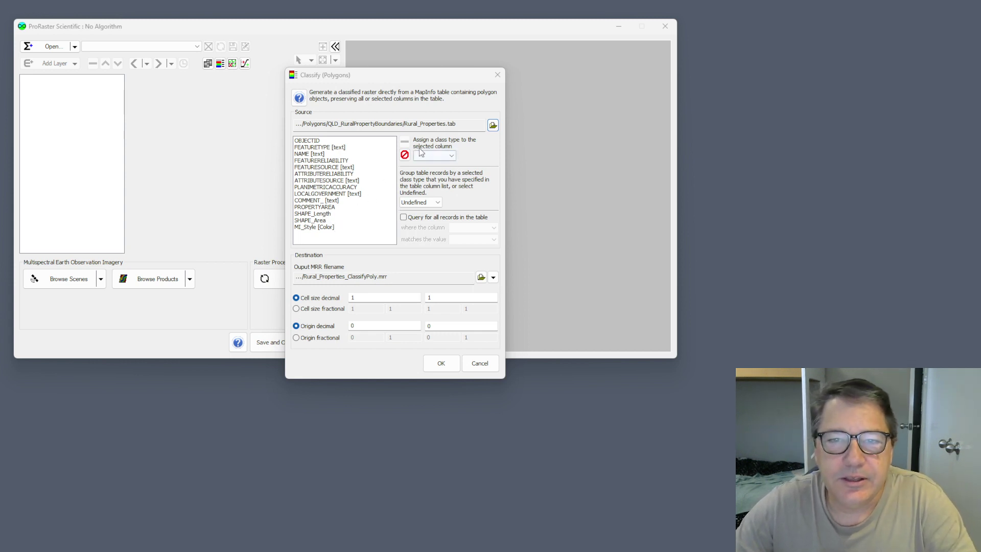
# - Set the NAME column's class type to Label, then cancel Classify (Polygons) for the Processing menu
pyautogui.click(315, 155)
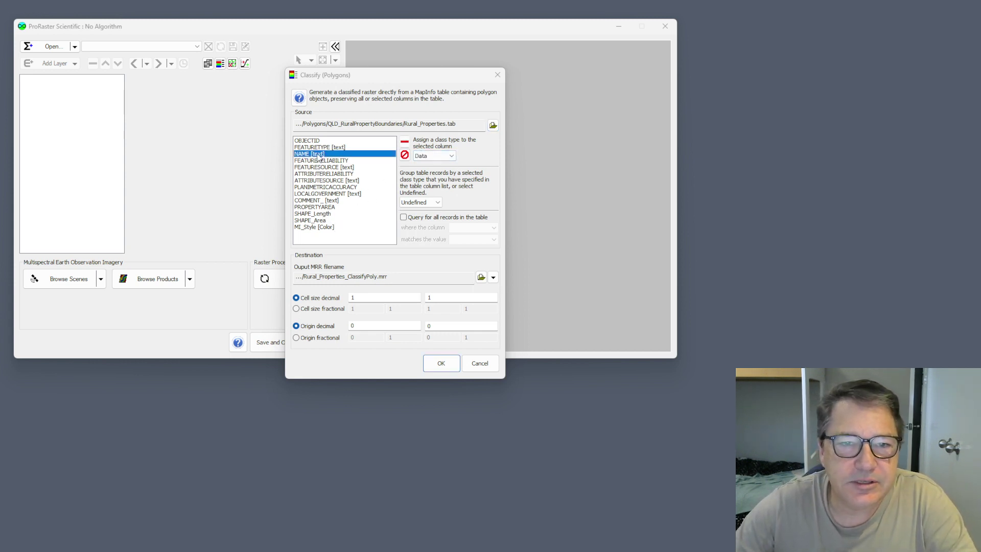
pyautogui.click(452, 156)
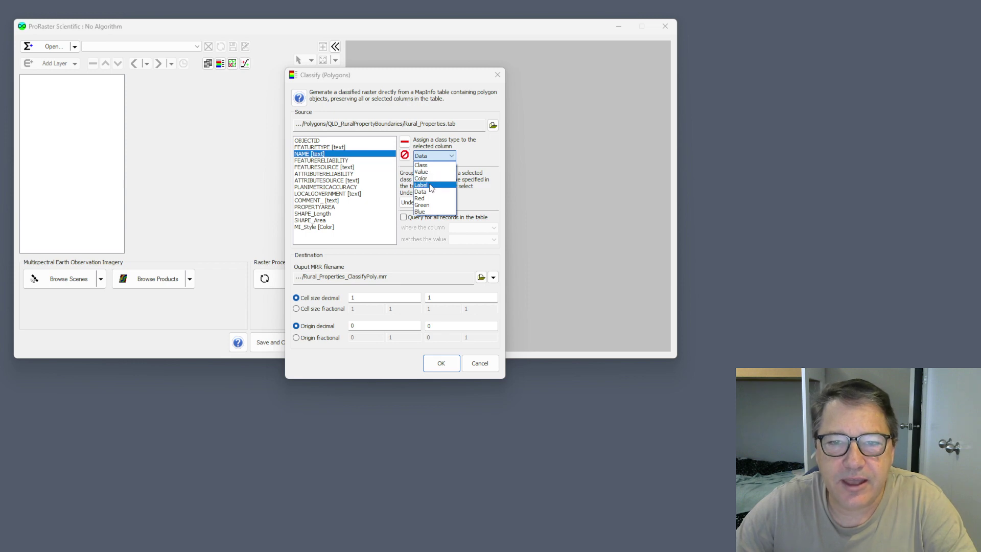
pyautogui.click(434, 185)
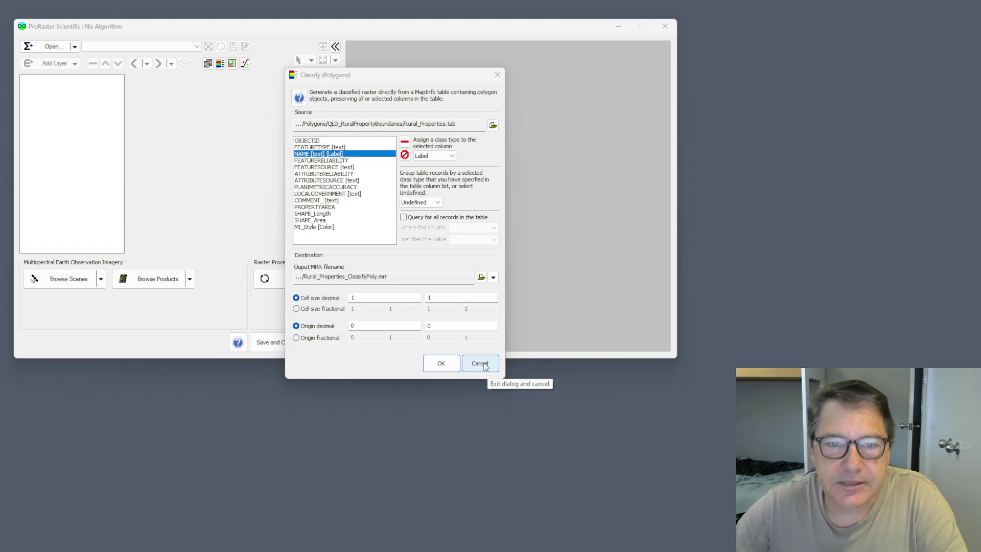
pyautogui.click(483, 364)
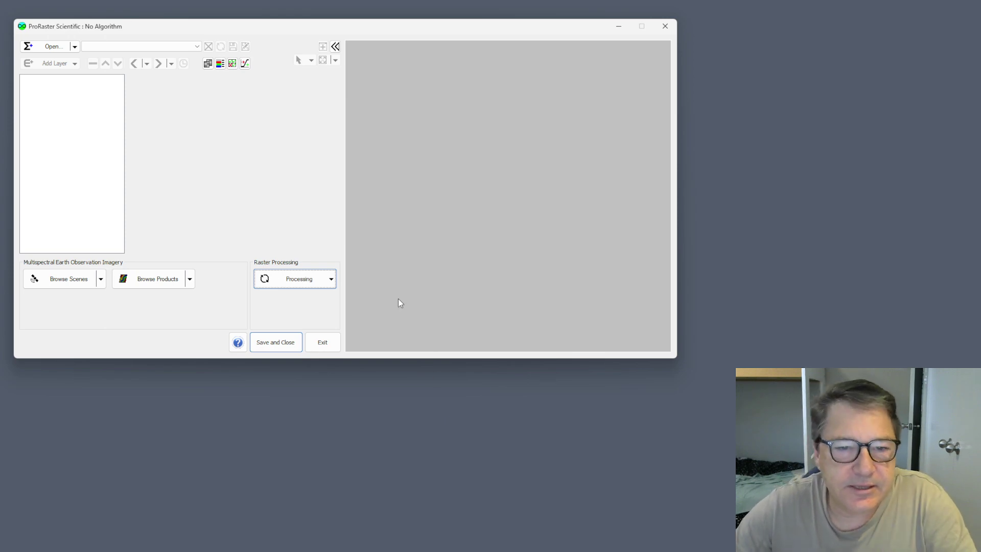
pyautogui.click(331, 280)
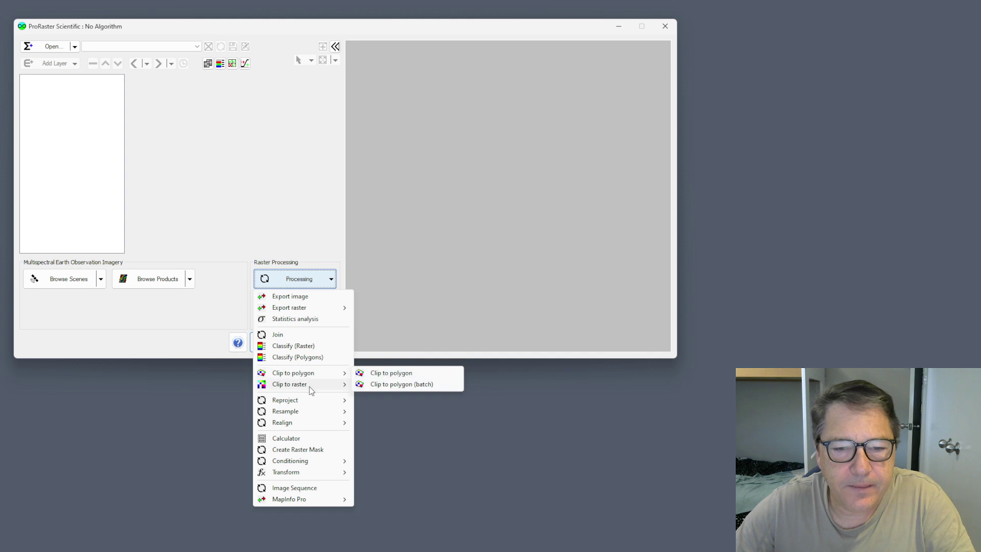
# - Start Reproject and load recent raster Classified_WA_100k_interpgeop.mrr as its source
pyautogui.moveTo(311, 399)
pyautogui.click(380, 399)
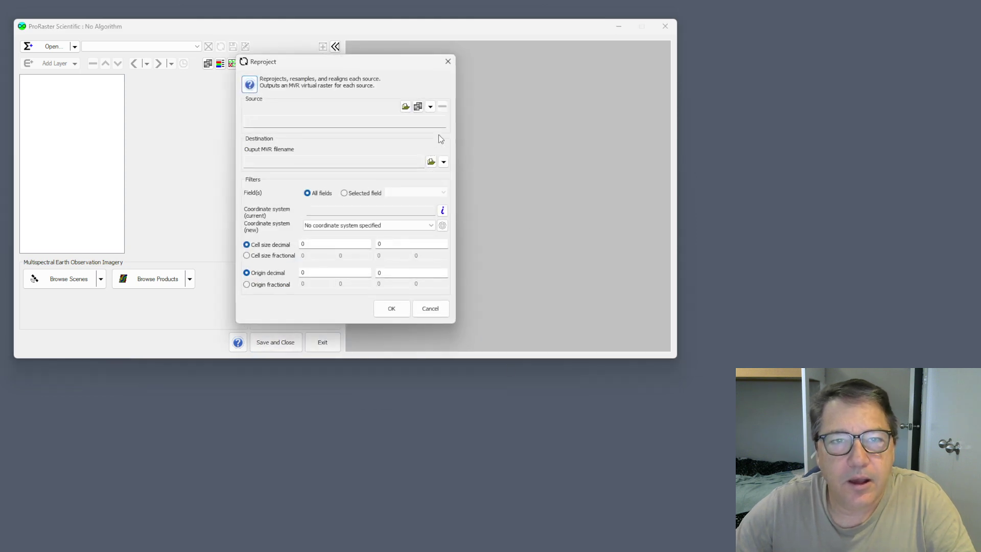
pyautogui.moveTo(327, 60); pyautogui.dragTo(357, 68)
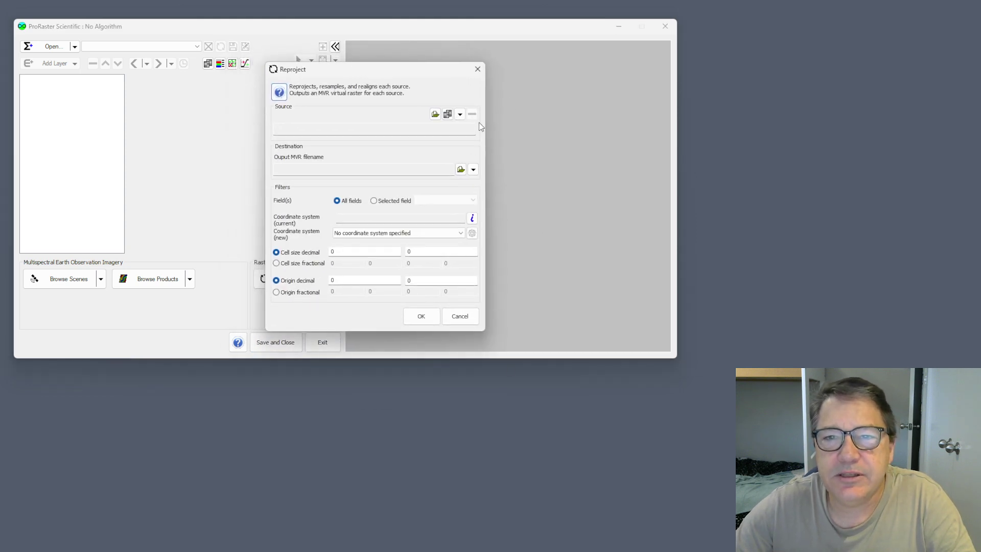
pyautogui.click(461, 115)
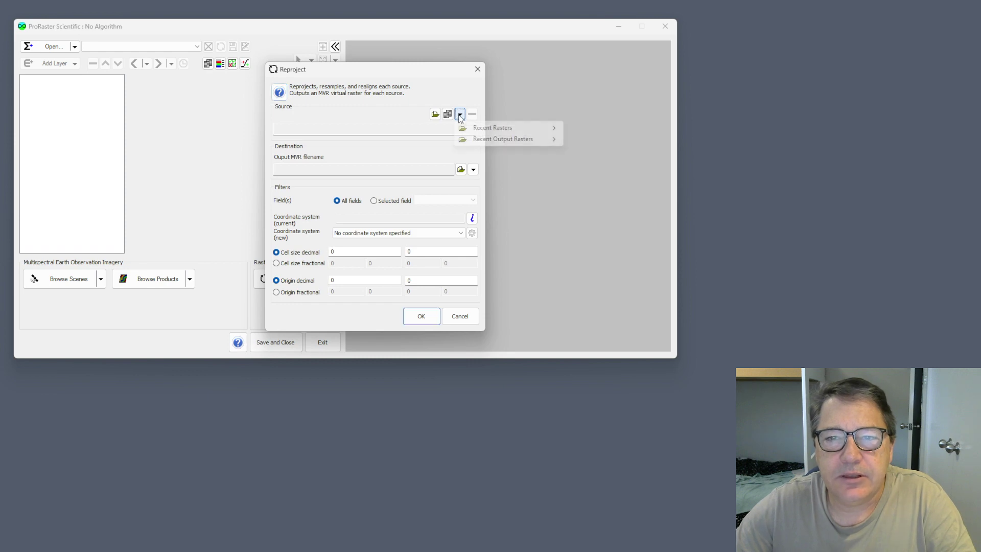
pyautogui.moveTo(487, 131)
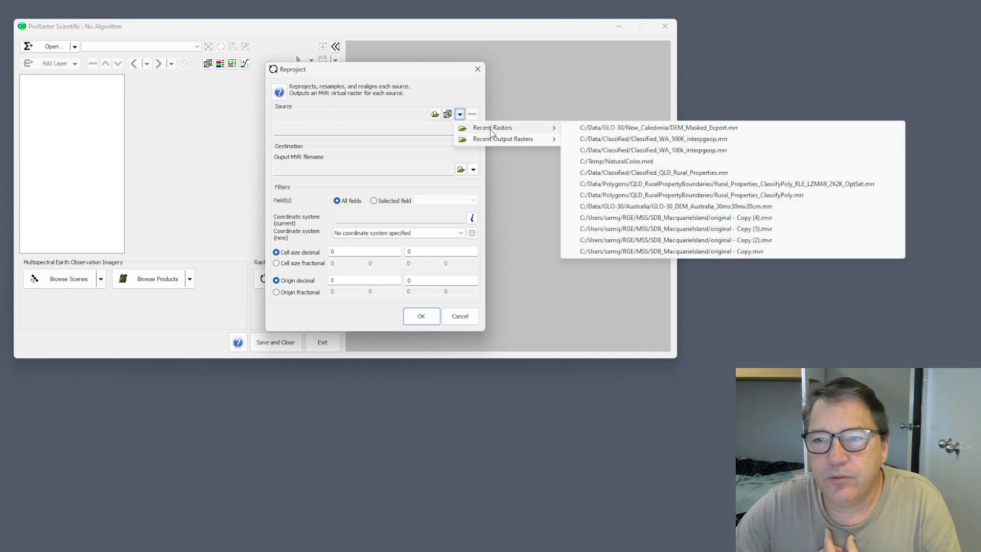
pyautogui.click(674, 150)
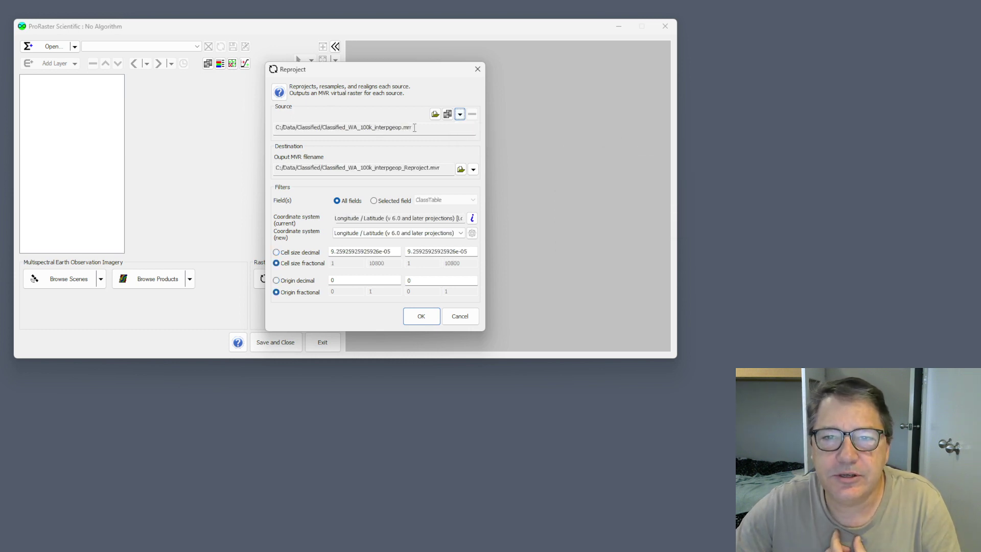
# - Look through the output filename history and Recent Output Rasters unchanged, then cancel Reproject
pyautogui.click(474, 170)
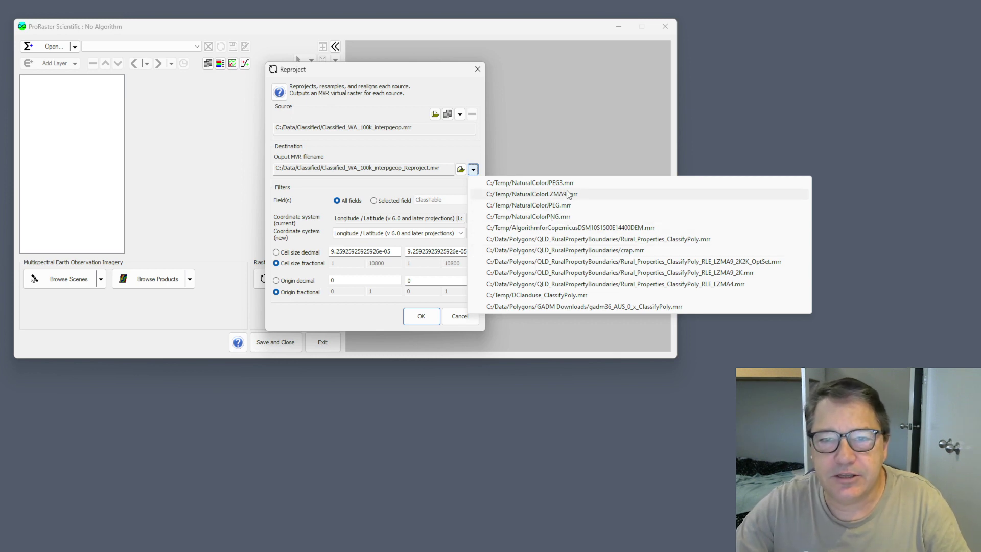
pyautogui.click(485, 155)
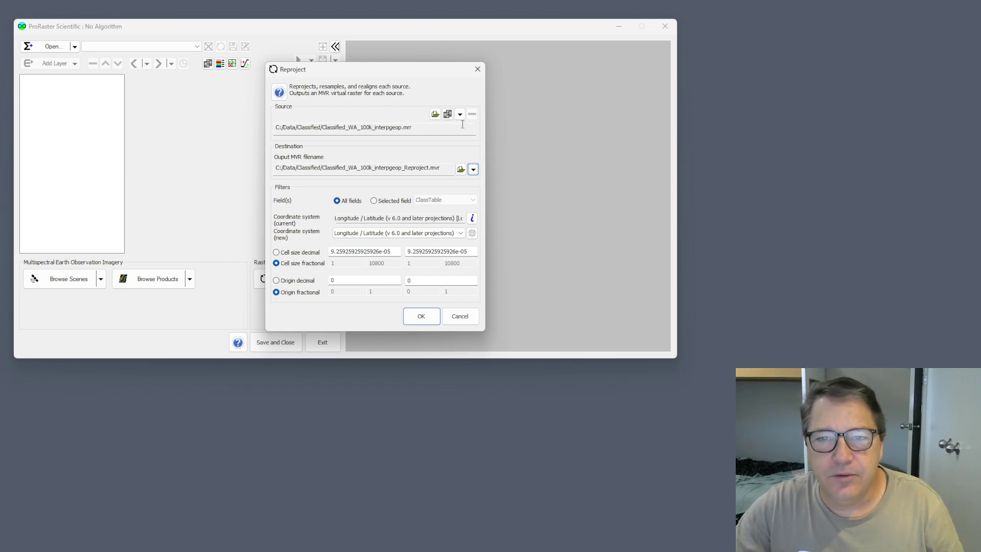
pyautogui.click(460, 114)
pyautogui.moveTo(499, 139)
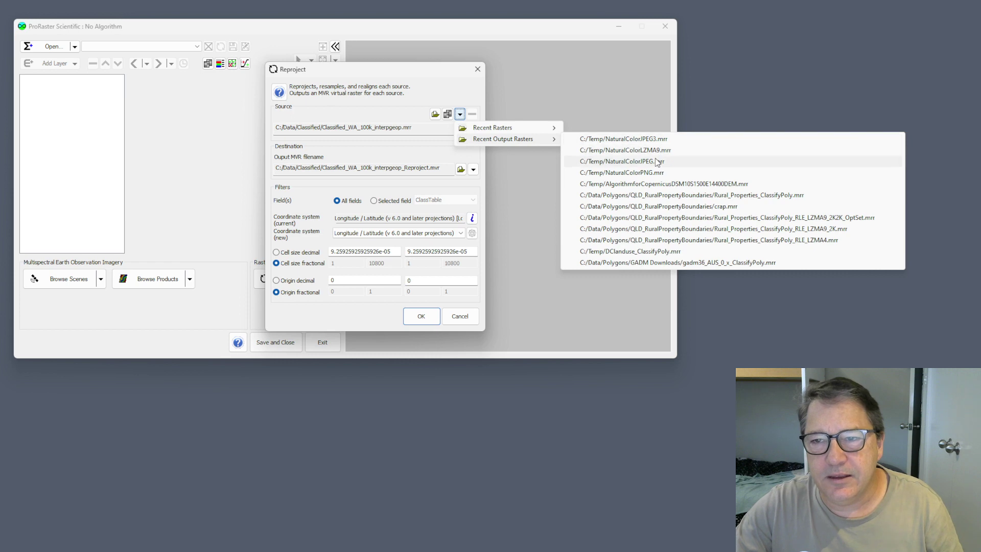
pyautogui.click(367, 68)
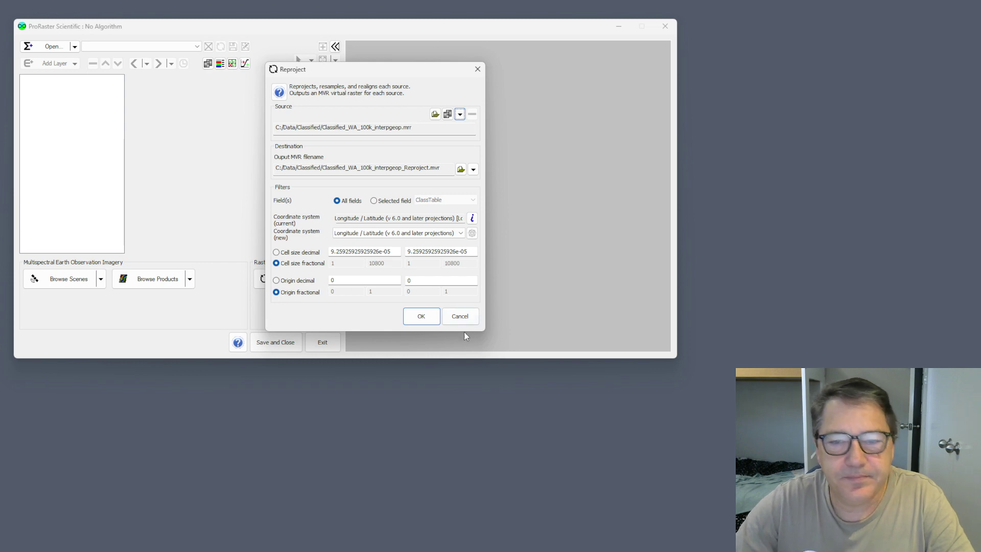
pyautogui.click(461, 316)
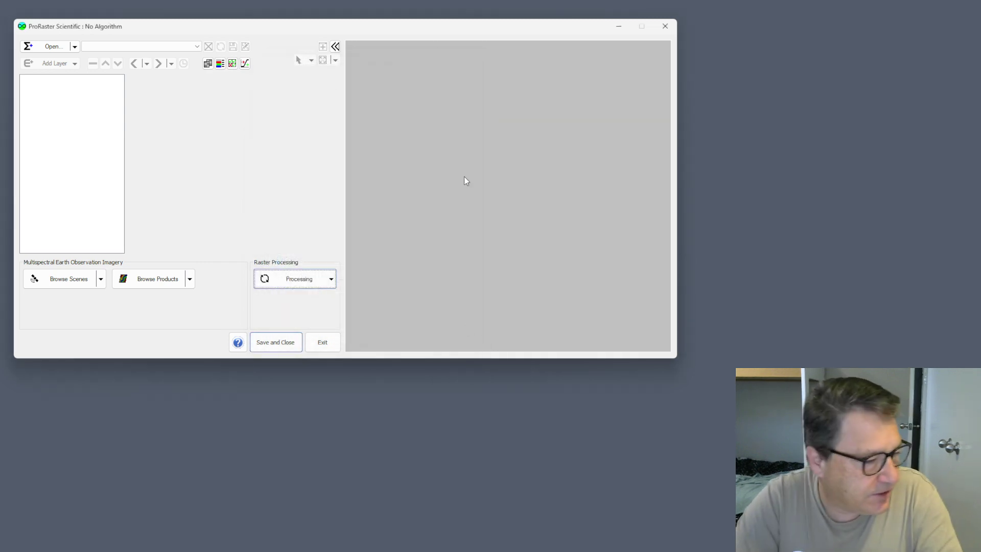